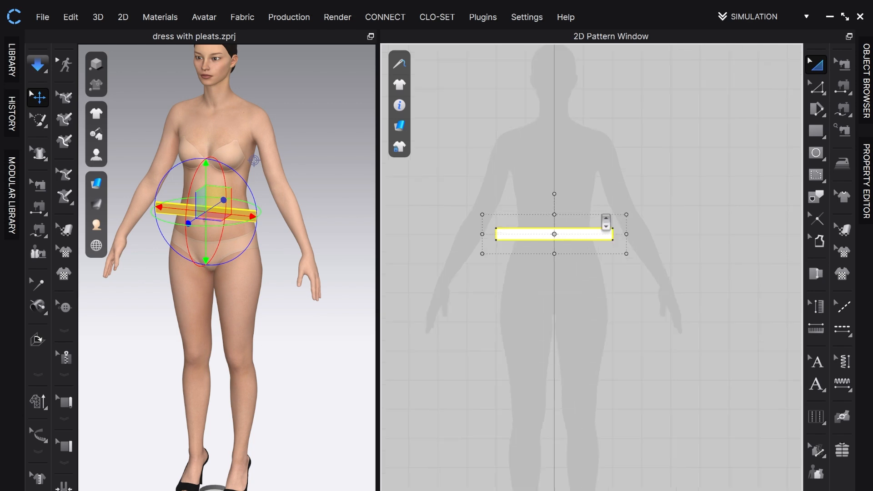
Wrap the waistband strip around the avatar's waist using the arrangement points and simulate it
mouse_move(97, 155)
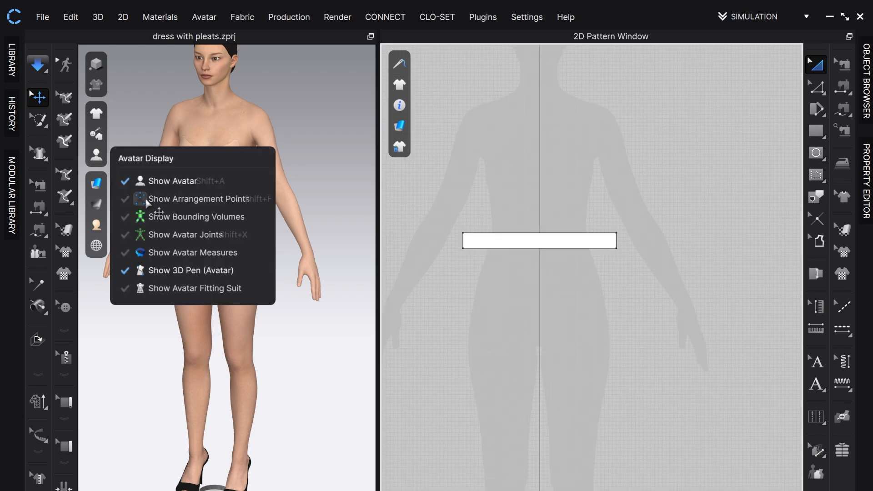
click(147, 199)
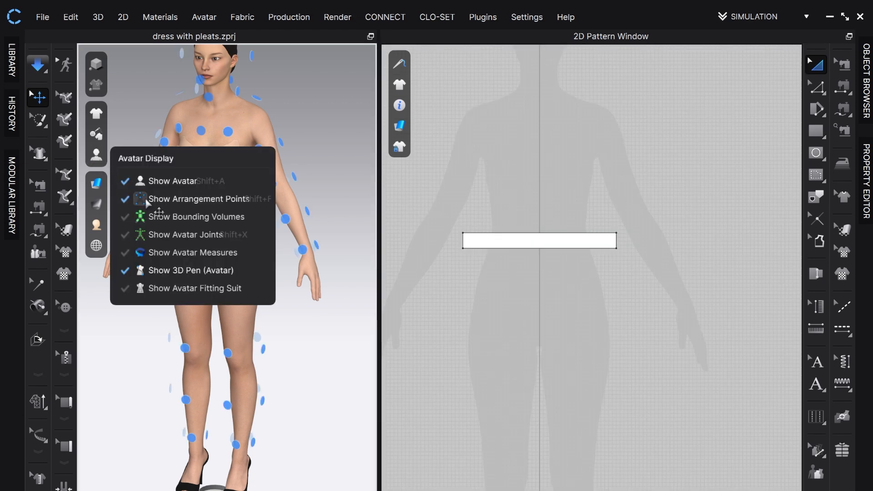
drag(195, 210, 187, 225)
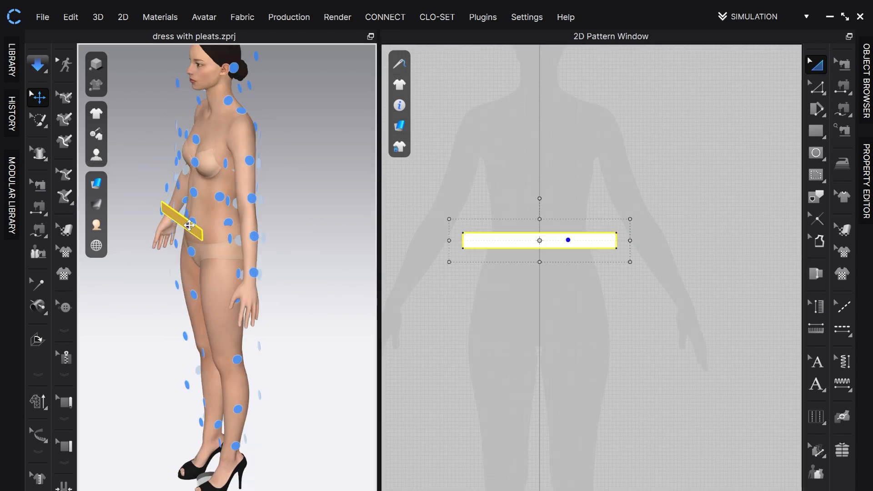
key(n)
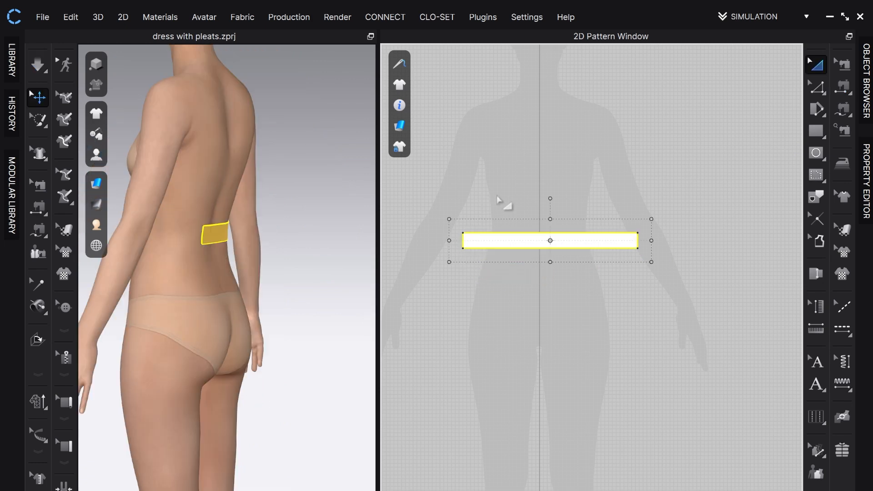
right_drag(261, 238, 324, 224)
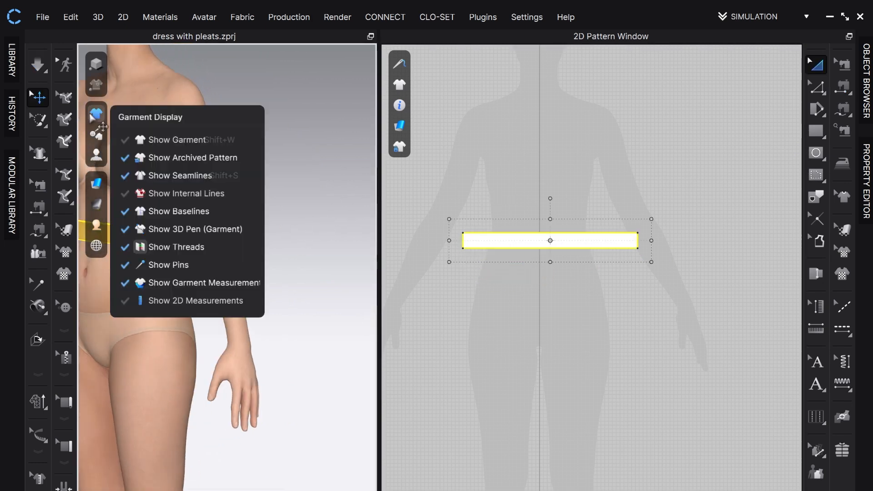
click(44, 70)
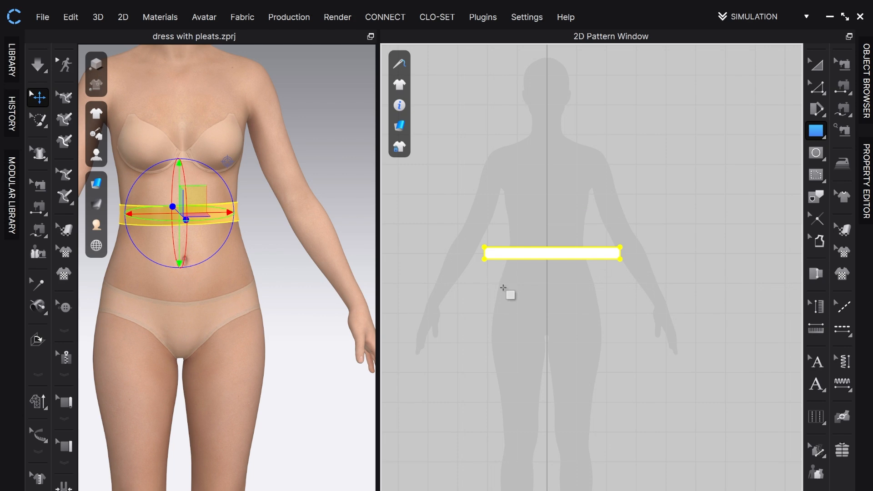
Draw a tall rectangular skirt panel on one side of the centre line, from just below the waistband to the floor
scroll(507, 293, up, 1)
right_drag(526, 312, 537, 255)
scroll(537, 255, down, 2)
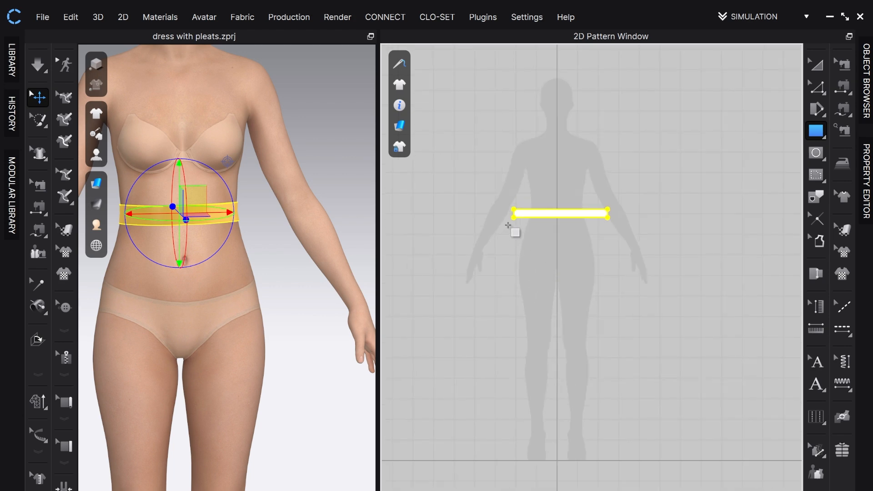
drag(505, 224, 558, 459)
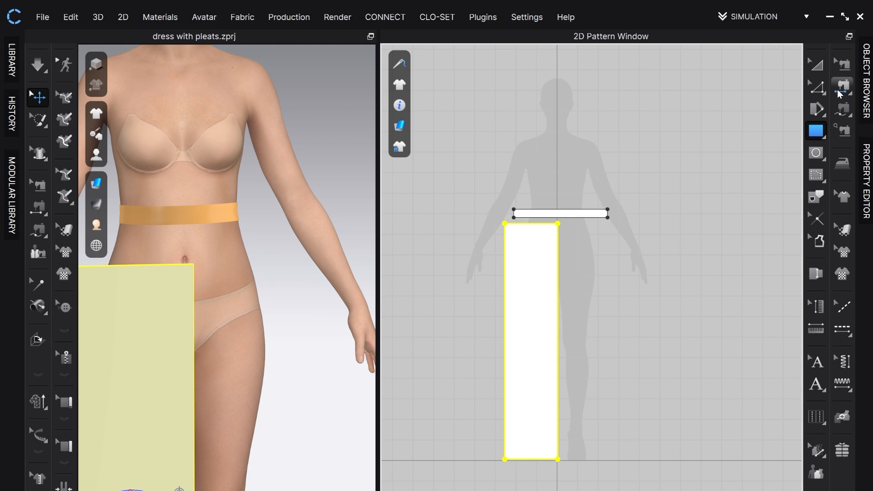
Slash the skirt panel vertically near the centre line with Slash & Spread: Point and rotate the outer part by about 89° into a flare
click(823, 113)
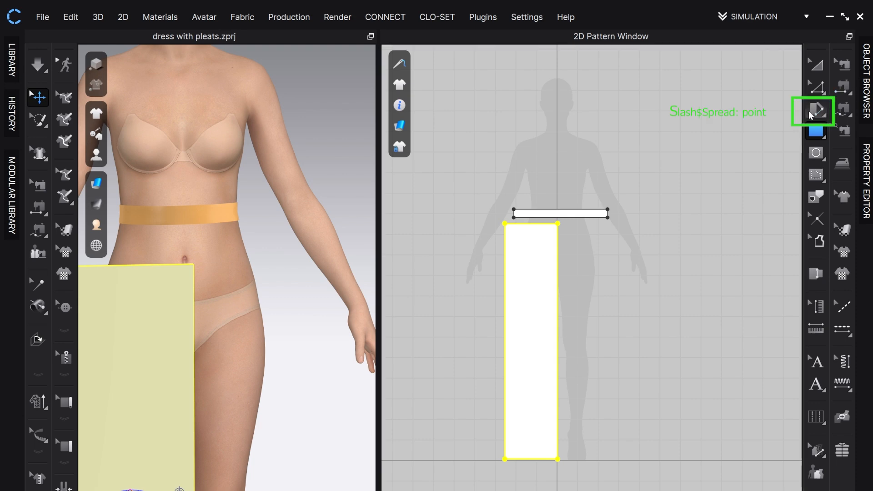
click(812, 114)
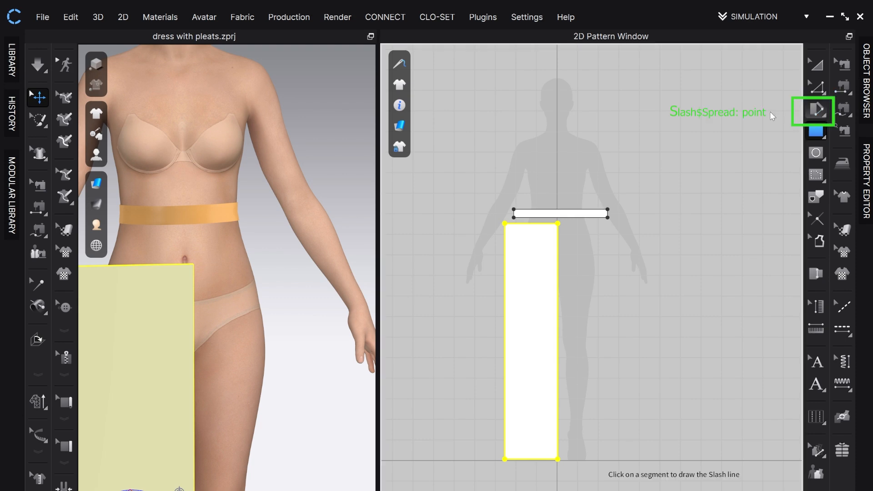
click(542, 225)
click(542, 459)
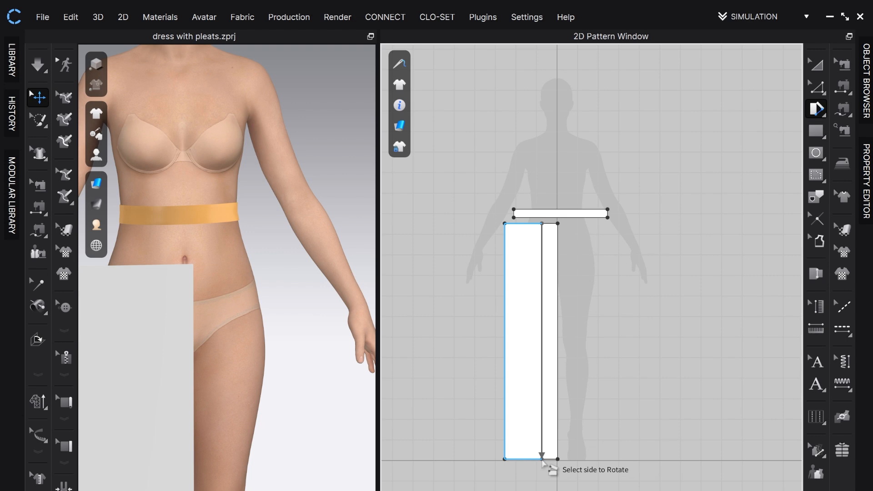
click(524, 410)
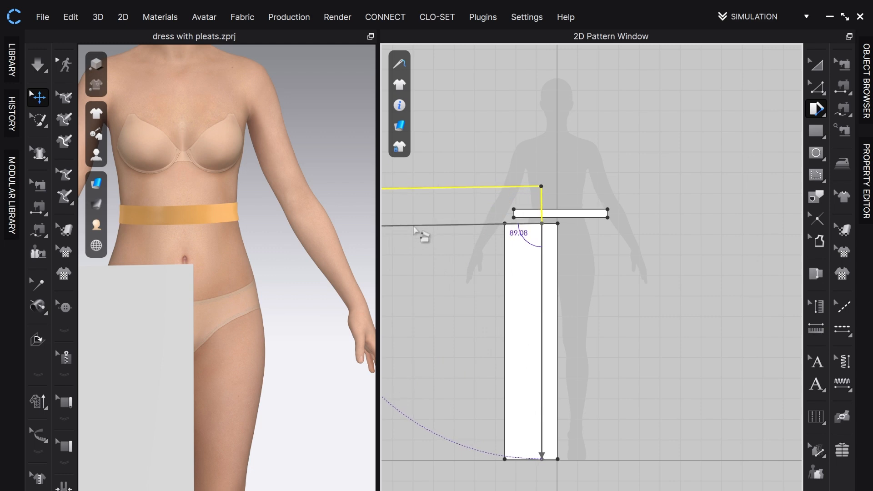
click(415, 231)
Round the skirt panel's inner waist corner with Smooth Curve and clone the panel as a Symmetric Pattern (with Sewing)
key(z)
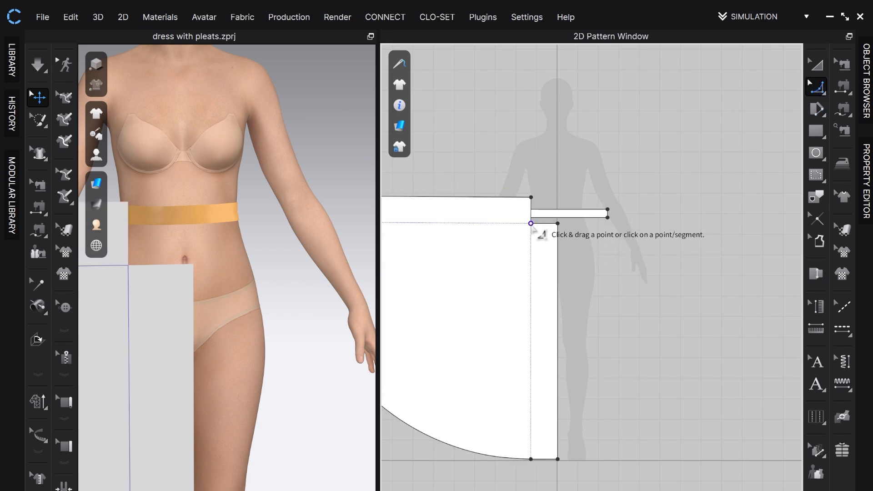
click(531, 224)
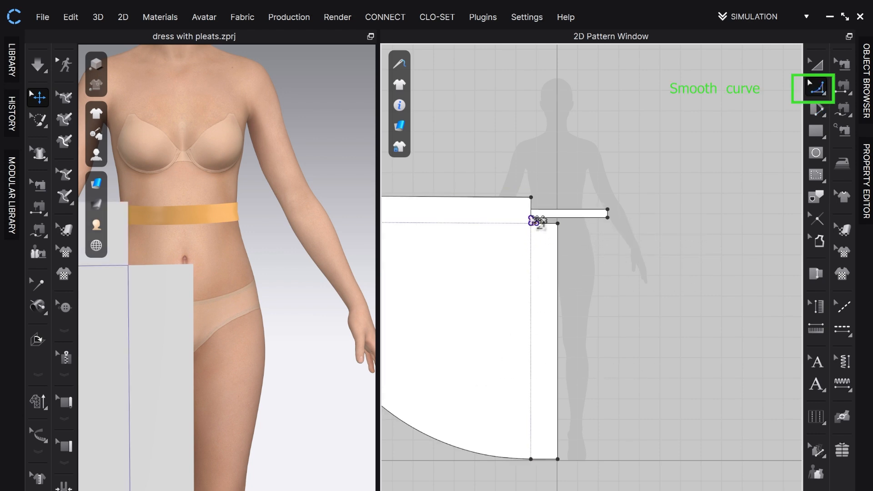
click(531, 179)
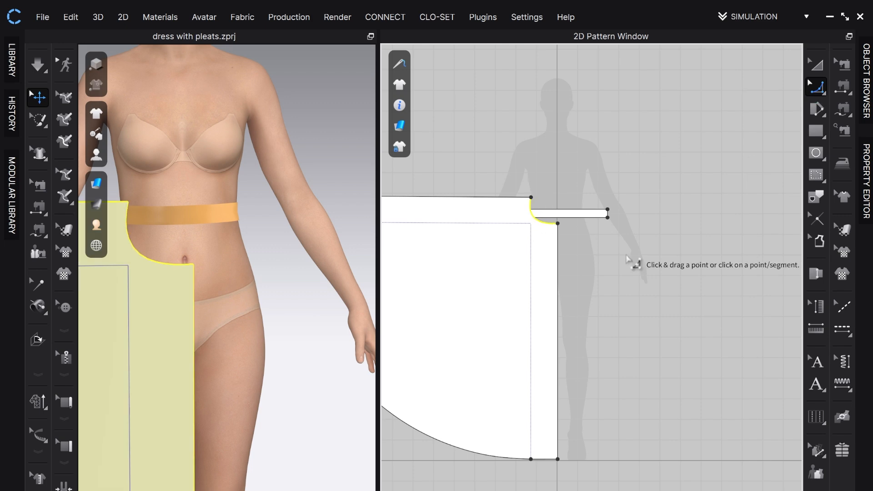
right_click(567, 228)
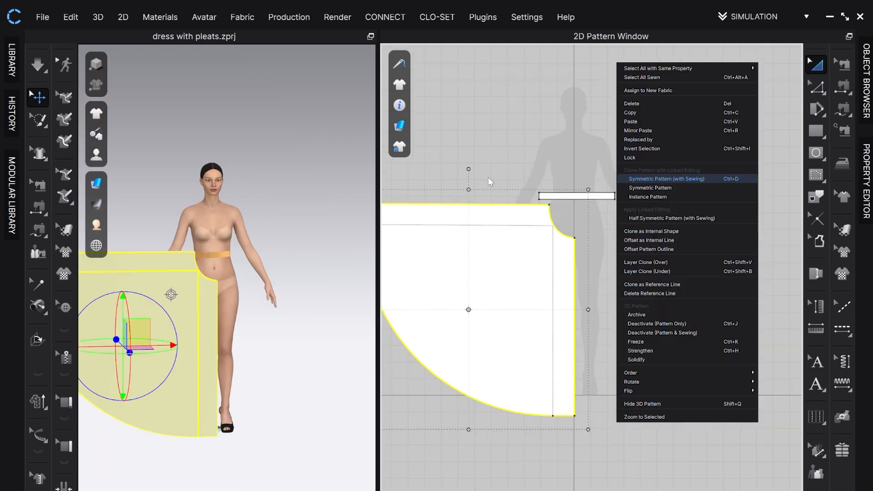
key(ctrl+d)
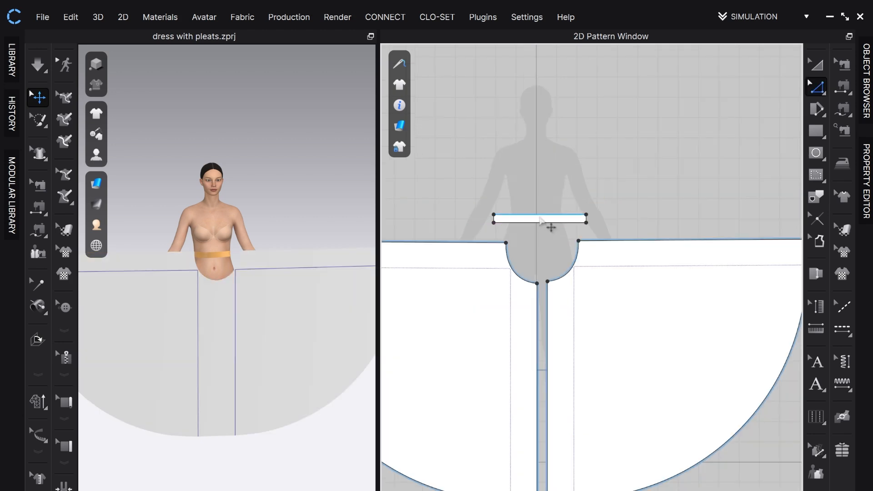
Split the waistband's upper and lower edges at their midpoints with a uniform split
click(539, 217)
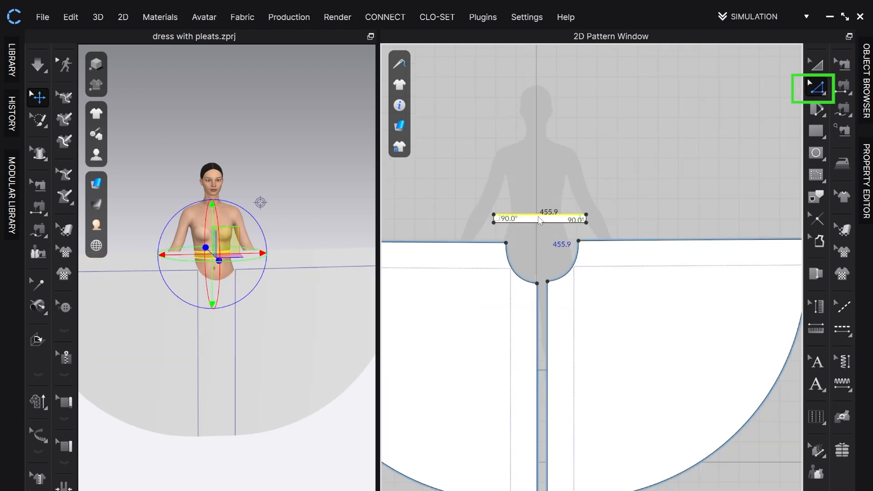
click(539, 217)
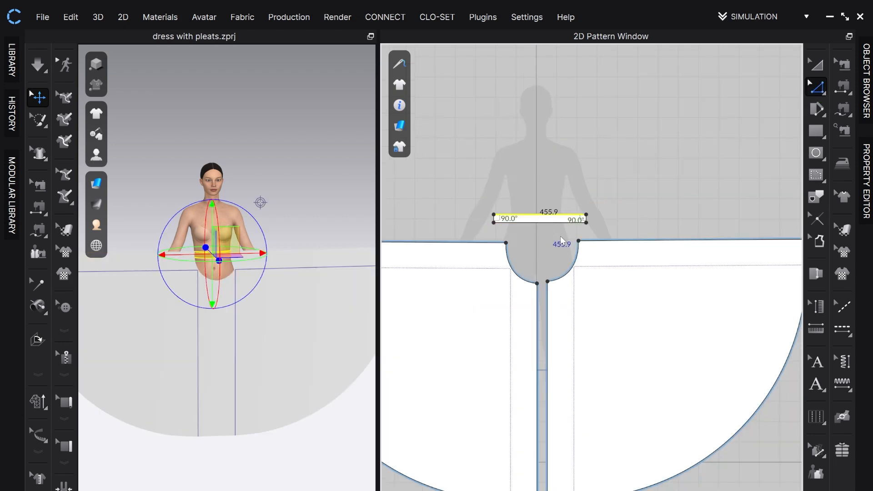
click(337, 291)
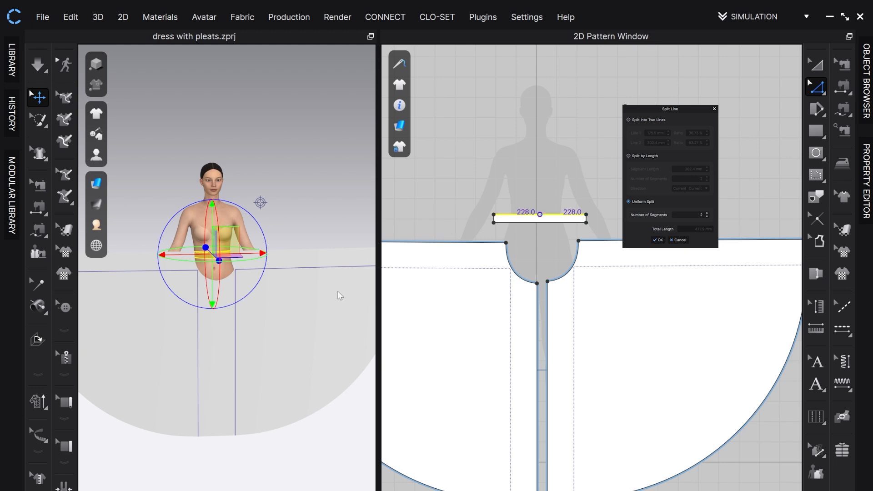
click(412, 381)
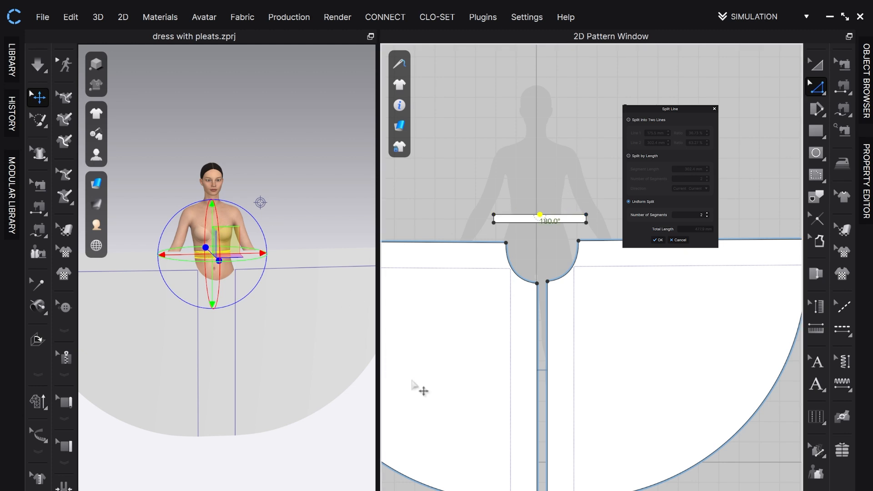
click(540, 193)
scroll(540, 193, up, 3)
click(547, 233)
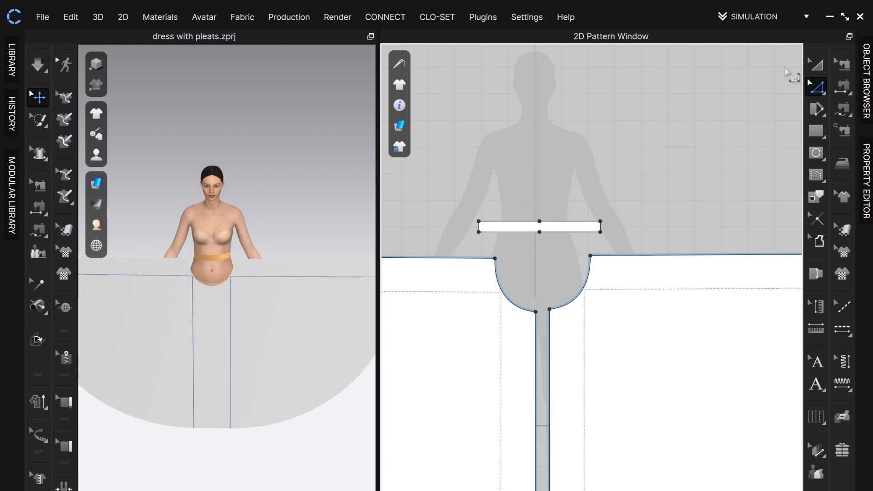
Sew one half of the waistband's lower edge to the curved waist edges of both skirt panels with Free Sewing
click(845, 111)
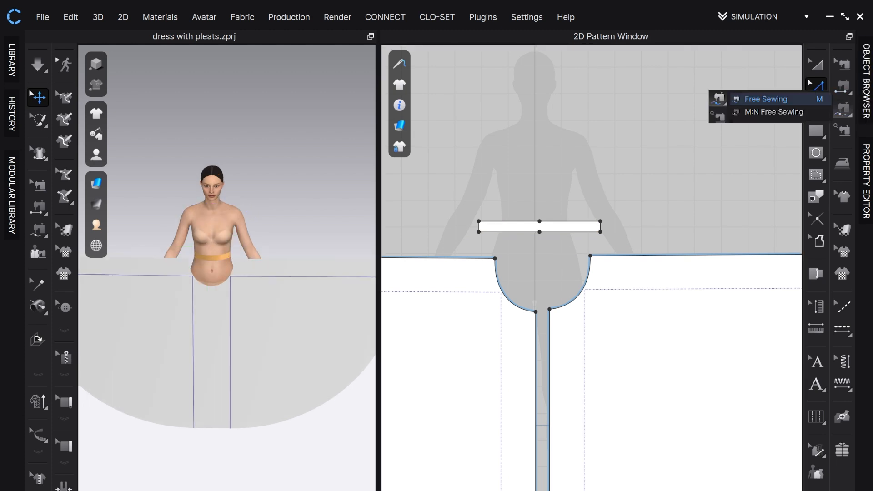
click(766, 98)
click(540, 232)
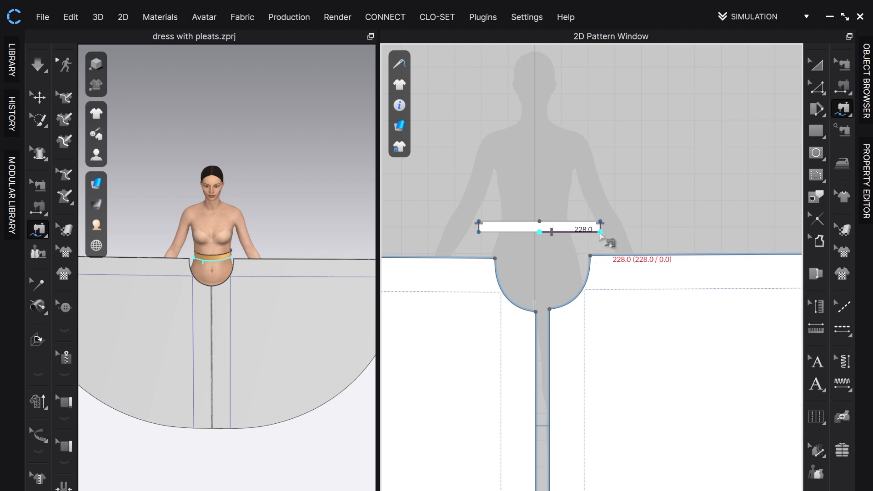
shift+click(601, 232)
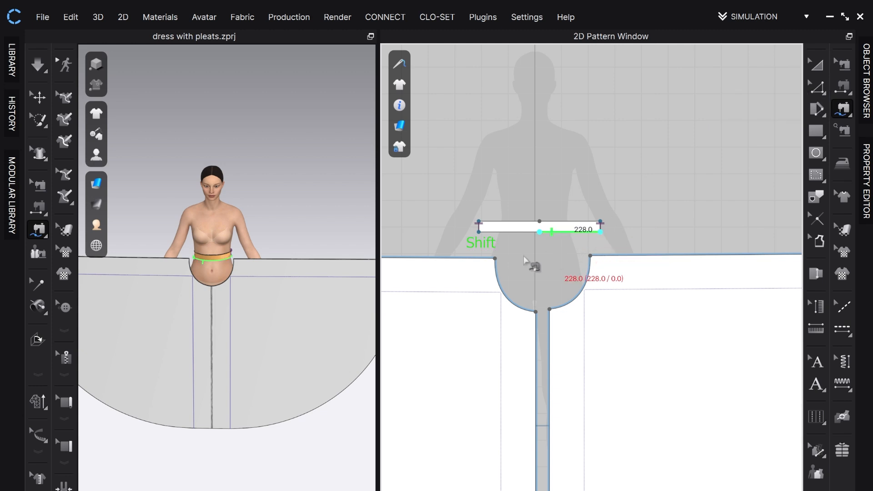
shift+click(495, 258)
shift+click(536, 312)
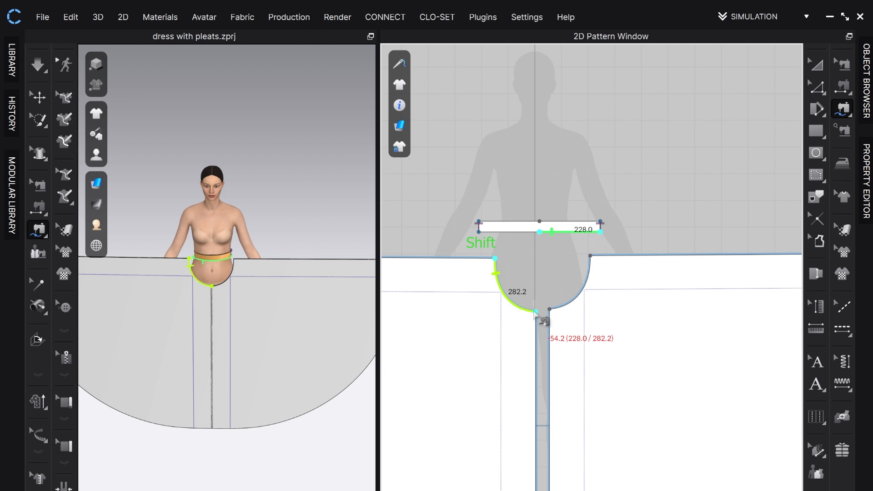
shift+click(550, 309)
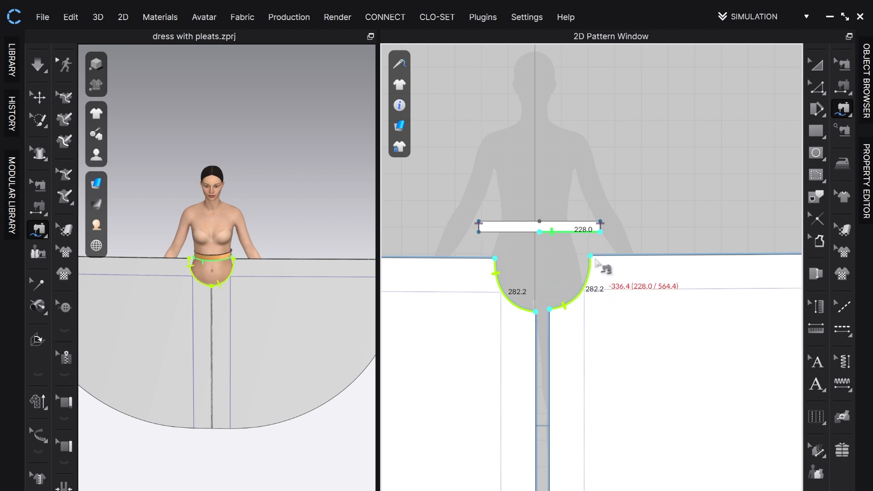
shift+click(591, 256)
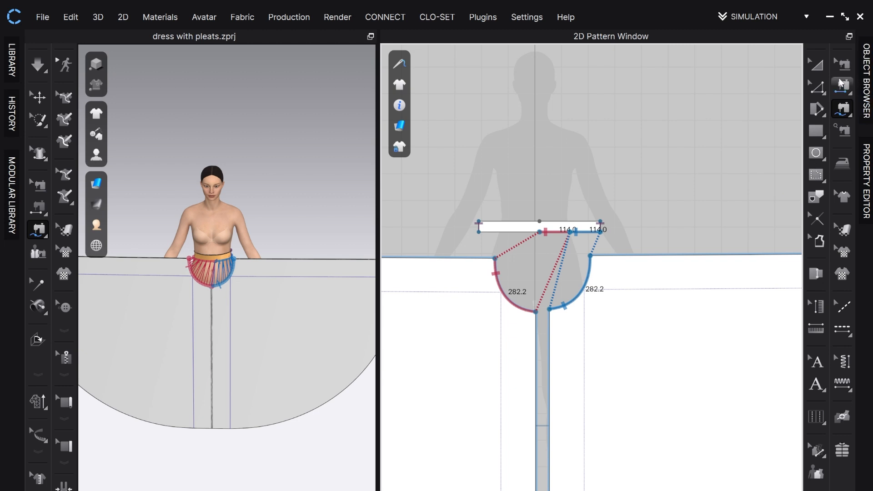
Position the two skirt panels in 3D on opposite sides of the avatar, angled outward from the waist
click(818, 67)
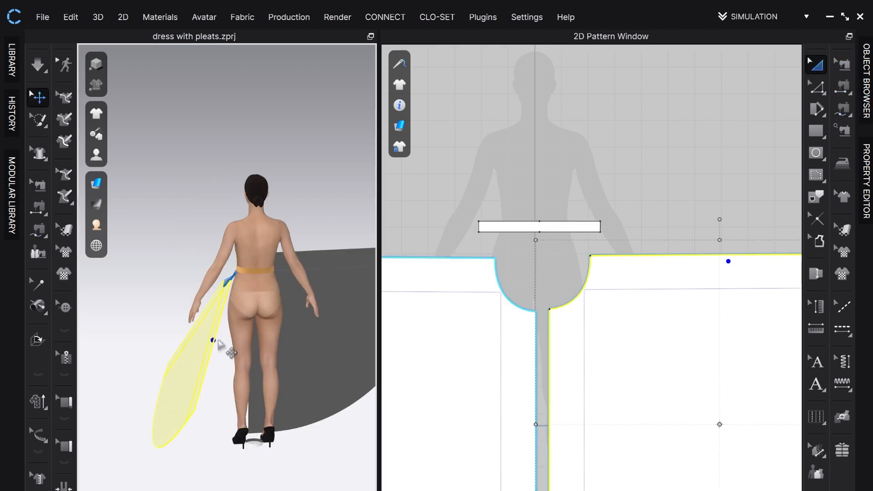
right_drag(335, 223, 203, 209)
click(195, 351)
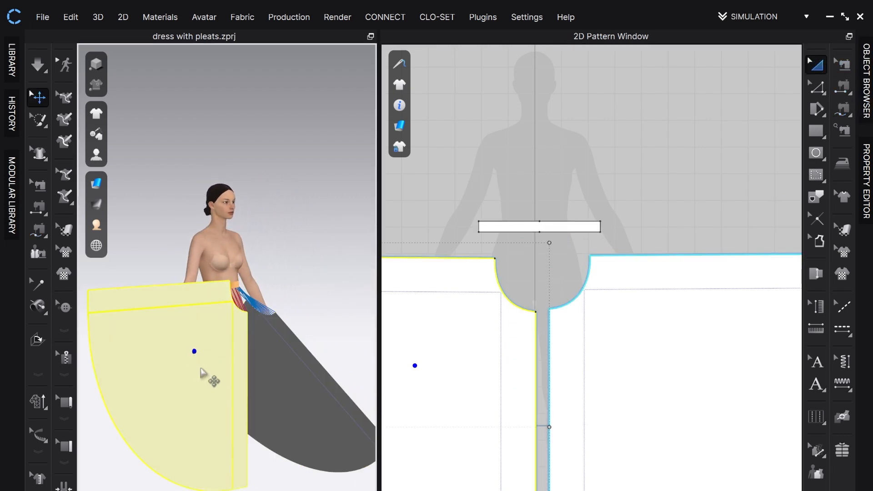
right_drag(246, 356, 214, 360)
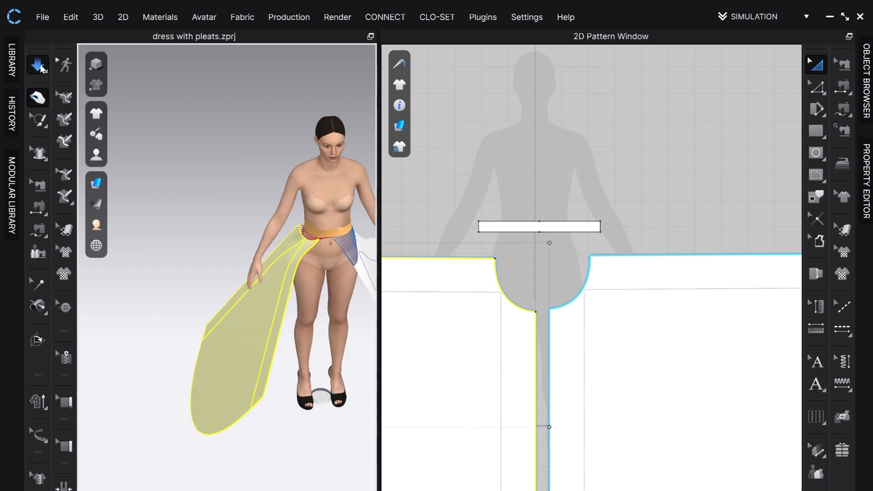
Simulate the skirt panels so they join the waistband and drape over the avatar's legs, and clear the selection
click(38, 65)
mouse_move(96, 114)
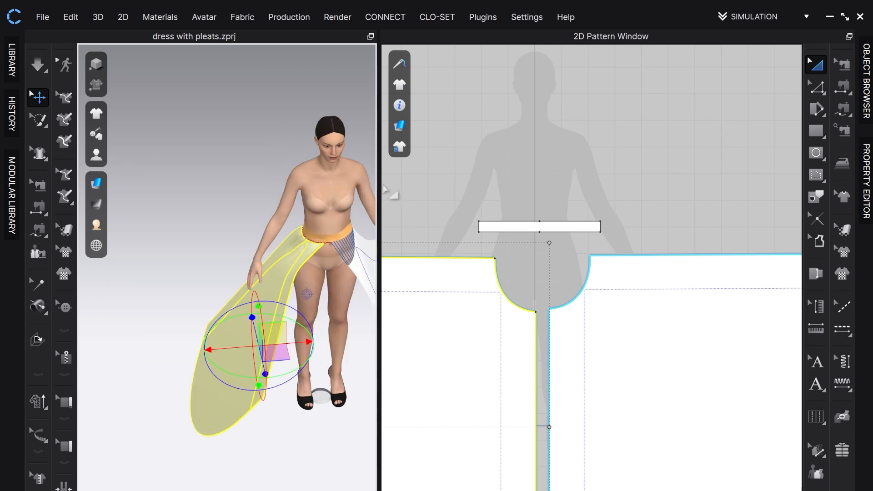
drag(379, 186, 585, 196)
click(495, 306)
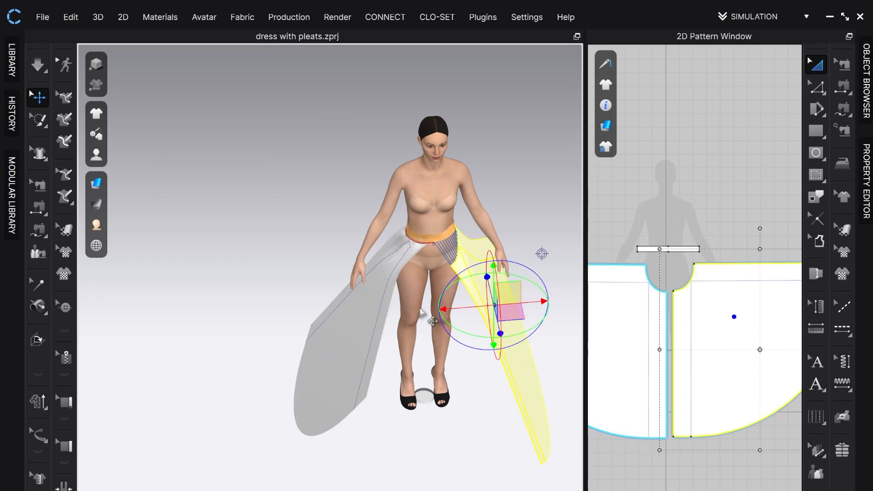
key(ctrl+a)
key(space)
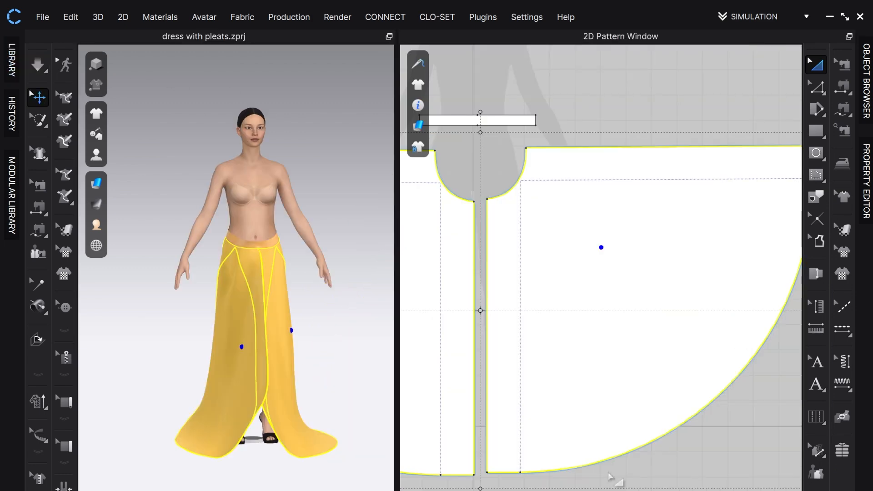
click(652, 475)
click(528, 392)
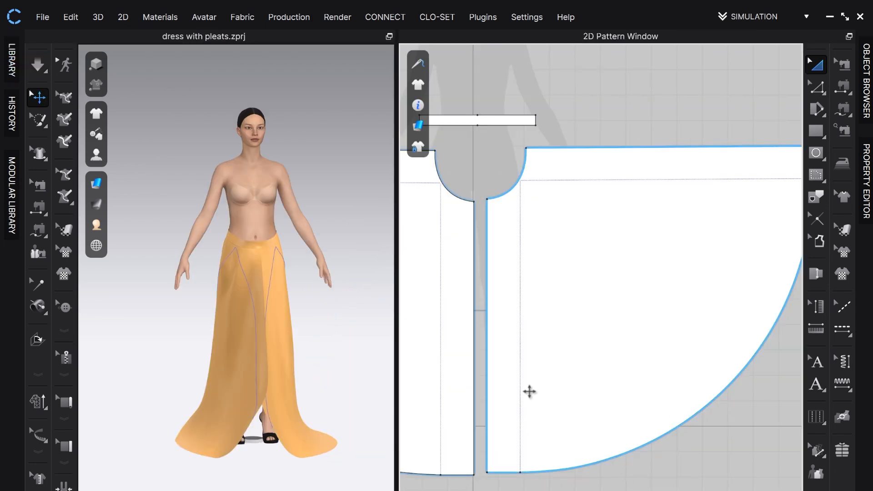
Offset the lower hem edges of the linked skirt panels inward as one extended internal line
scroll(530, 396, up, 3)
scroll(526, 394, down, 5)
middle_drag(539, 454, 639, 412)
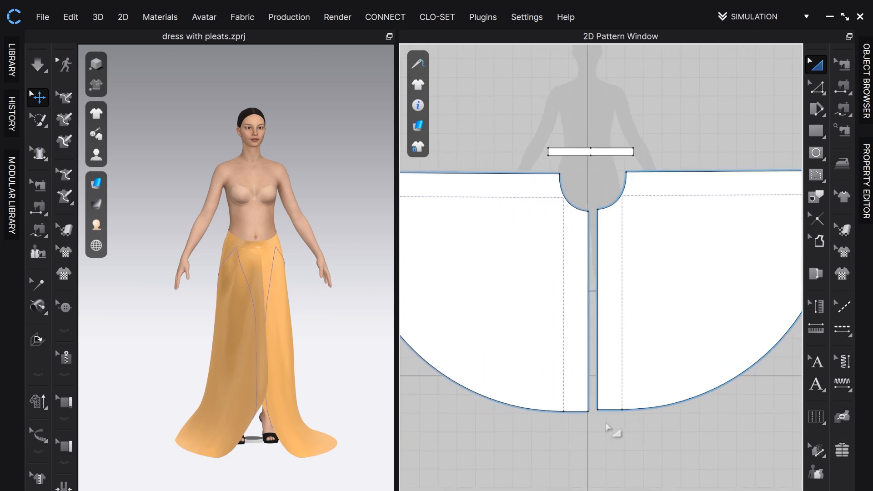
middle_drag(542, 442, 628, 426)
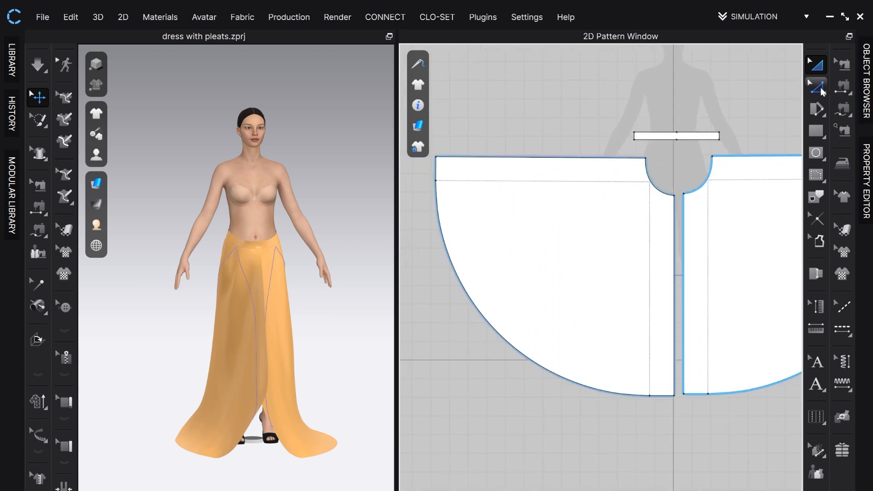
click(818, 88)
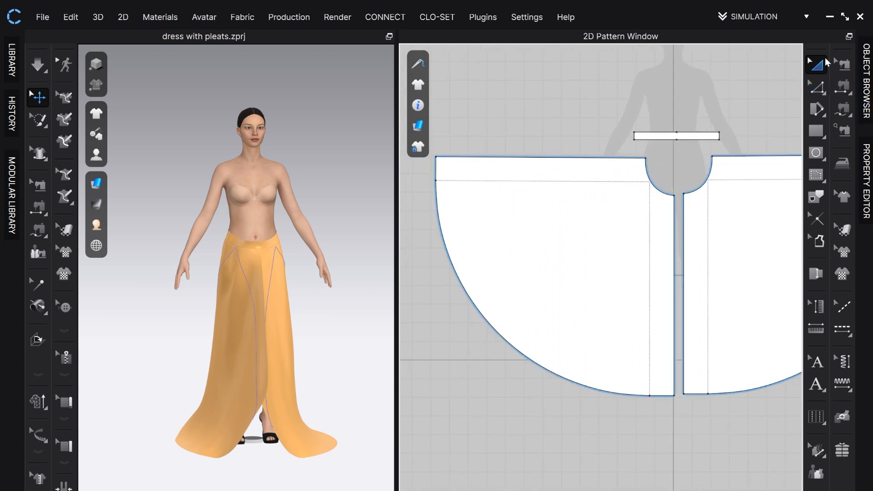
click(498, 333)
shift+click(662, 396)
shift+click(436, 171)
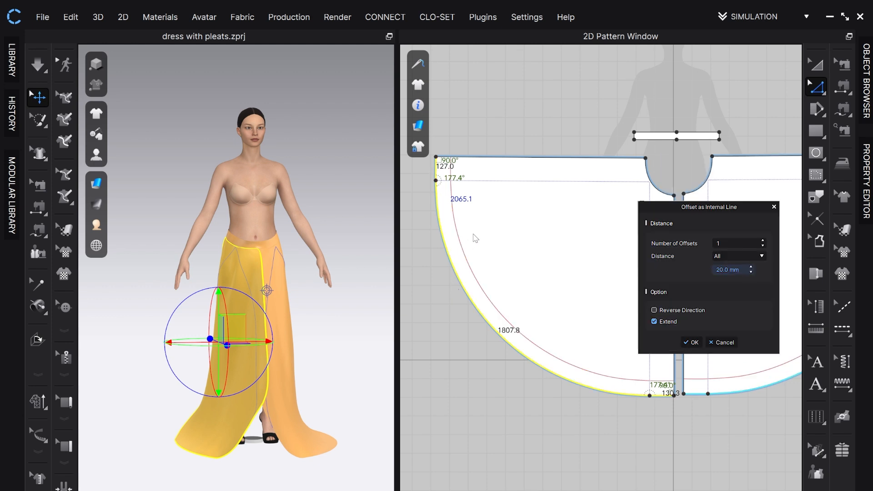
key(Return)
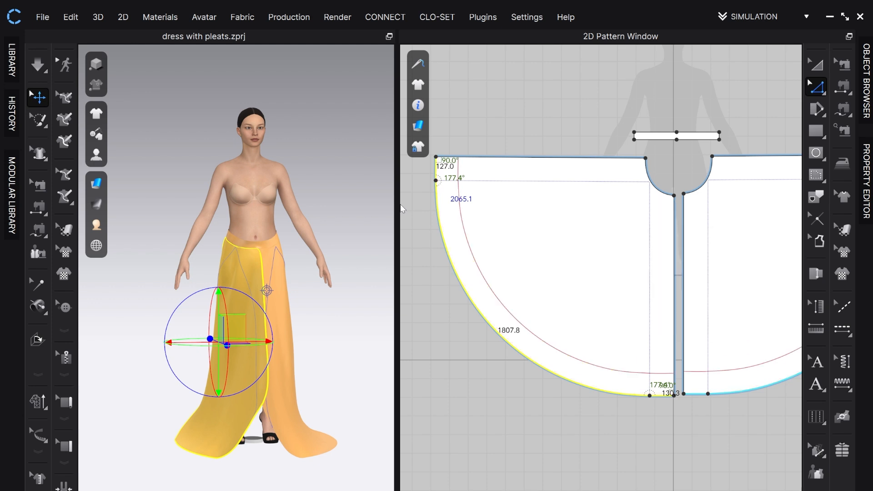
Cut the skirt panels along the offset hem line and remove the outer strips
right_click(500, 309)
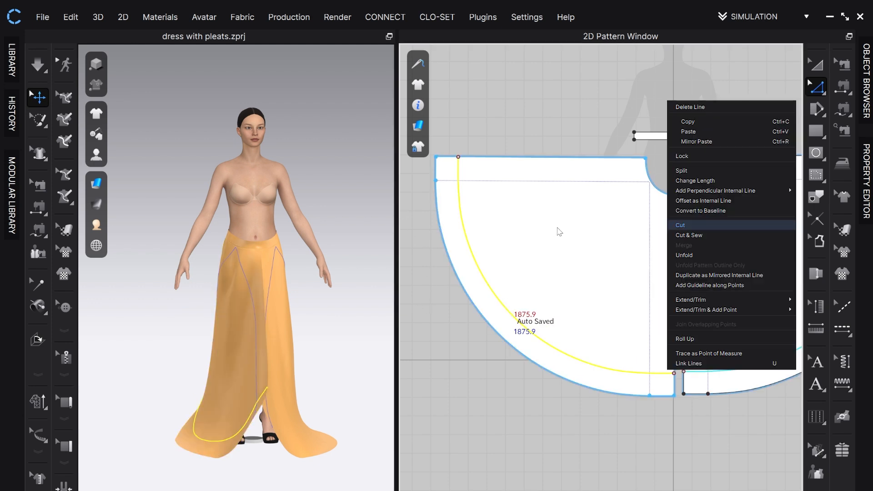
click(533, 398)
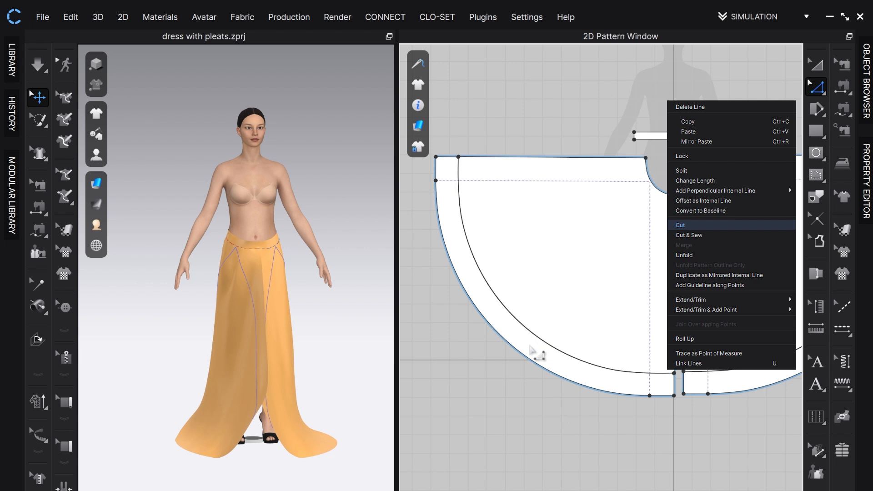
click(724, 225)
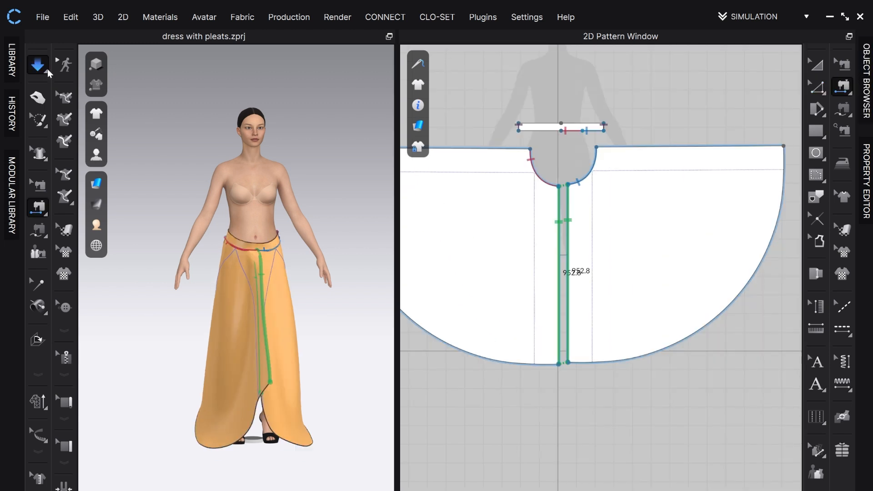
Sew the straight centre edges of the two skirt panels together and simulate the skirt
click(47, 69)
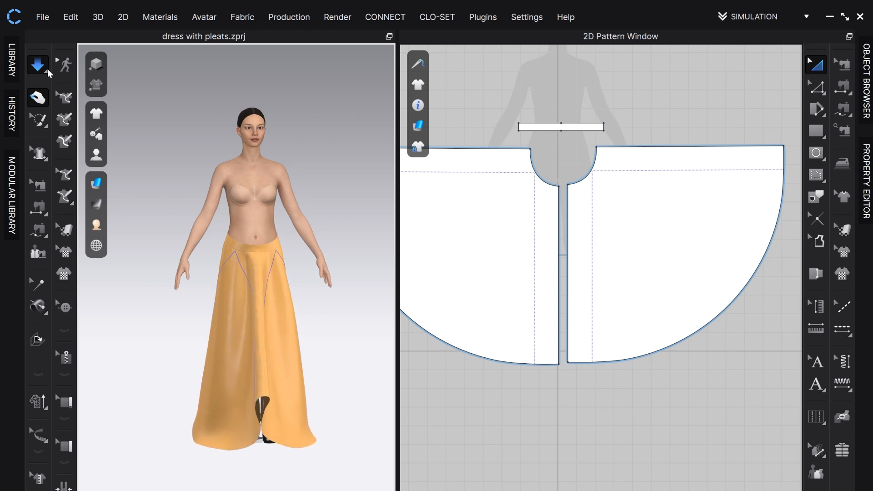
mouse_move(347, 170)
right_down()
mouse_move(210, 172)
mouse_move(279, 161)
mouse_move(345, 170)
right_up()
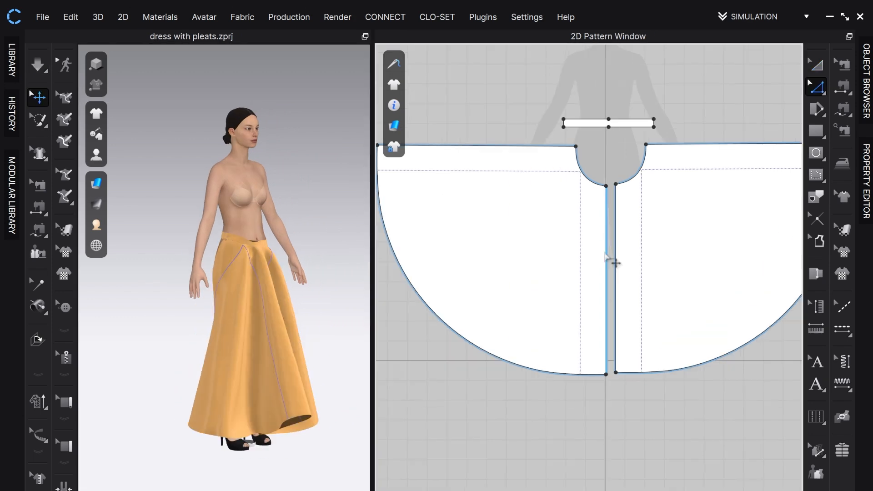
Distribute 45 internal lines between the two straight edges of the linked skirt panels and turn on their Fold Rendering
click(615, 264)
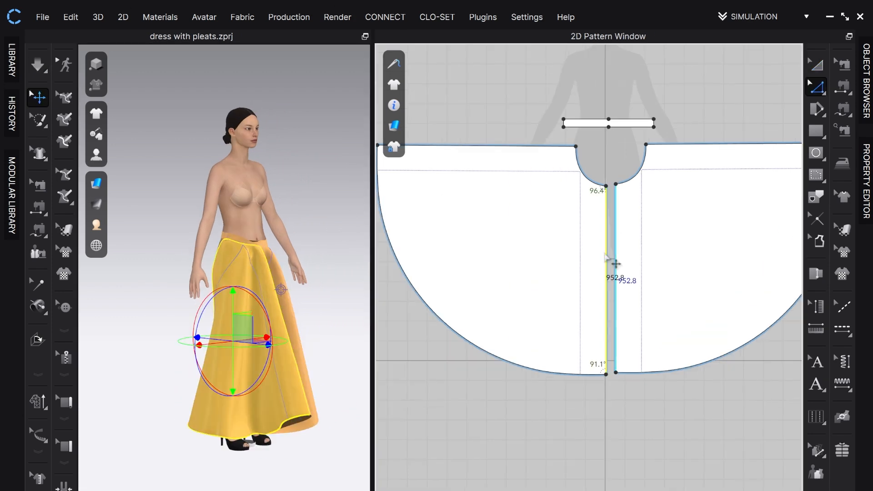
right_click(510, 153)
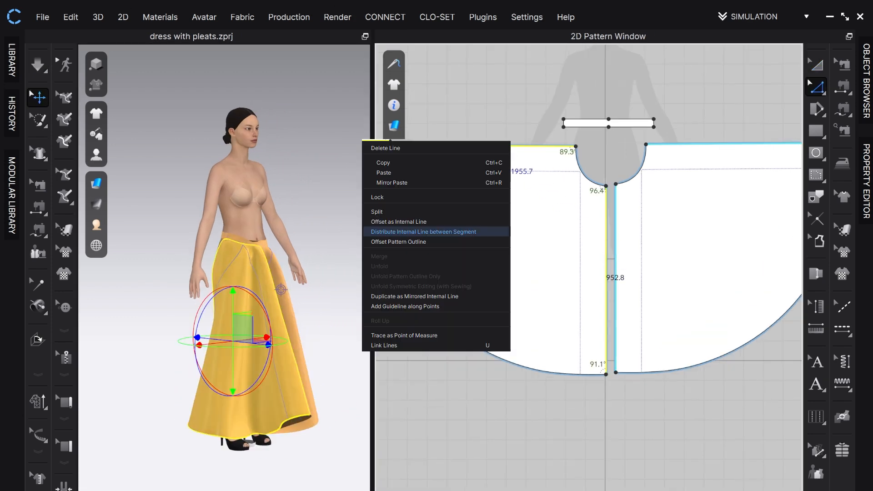
click(538, 262)
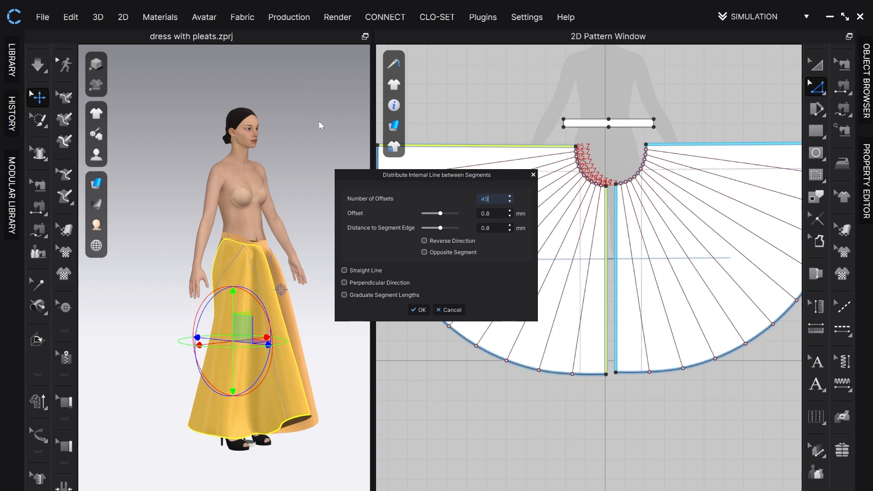
key(Return)
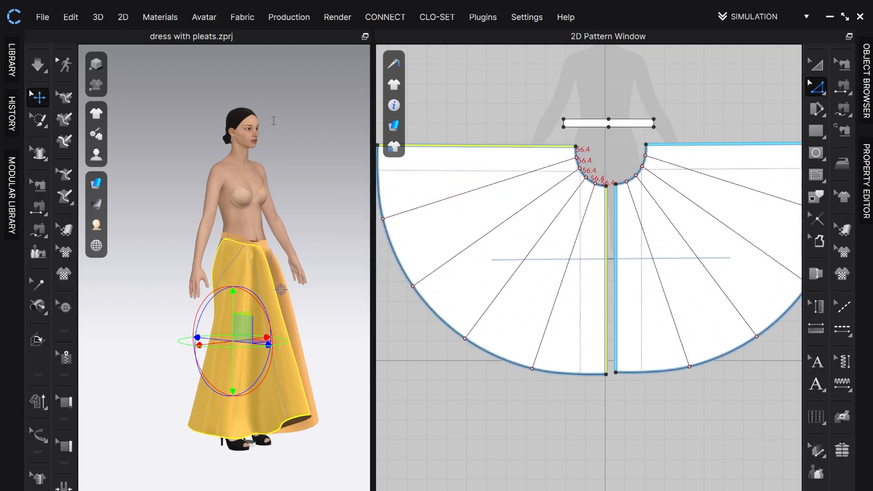
click(868, 191)
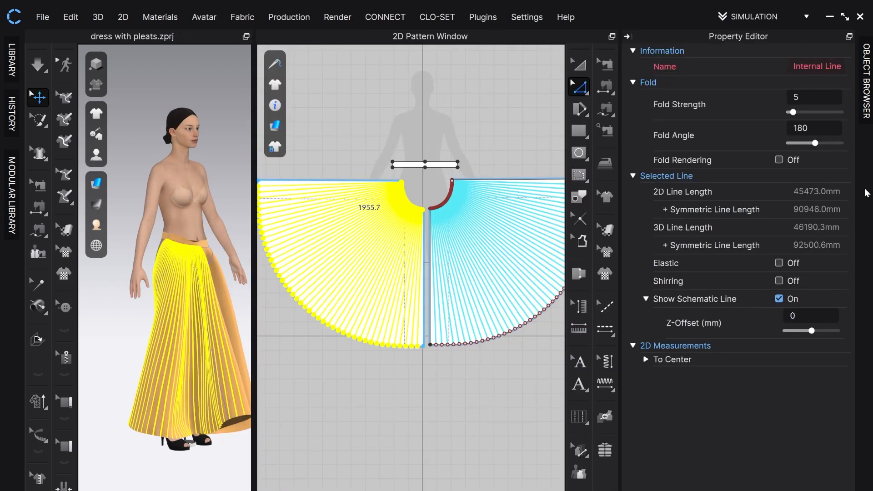
click(780, 161)
Apply Pleats Fold across the radiating internal lines of both skirt panels
click(580, 416)
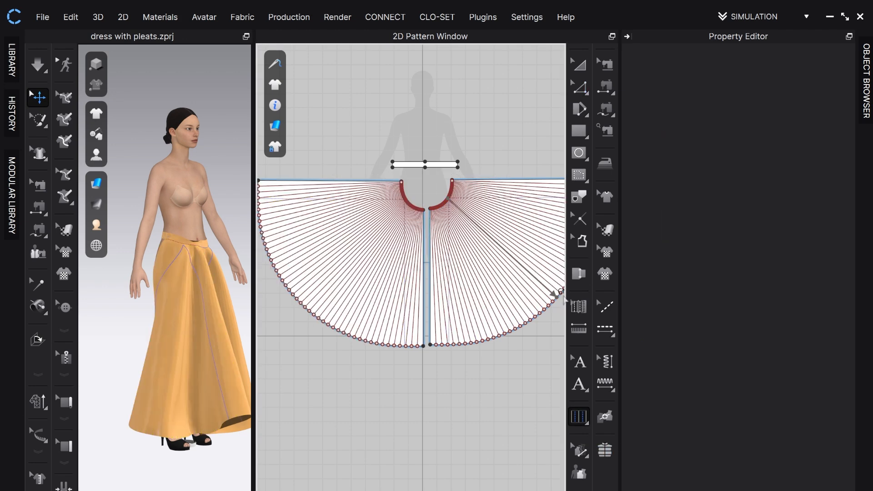
click(583, 417)
click(317, 163)
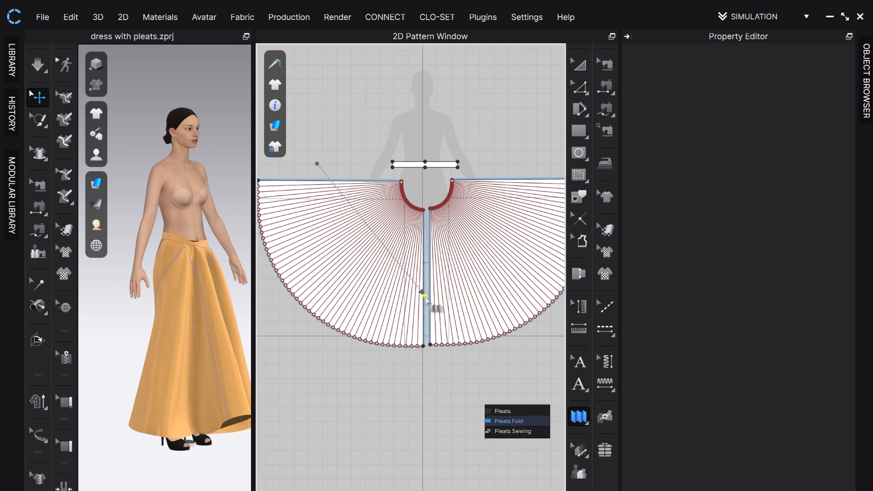
click(425, 296)
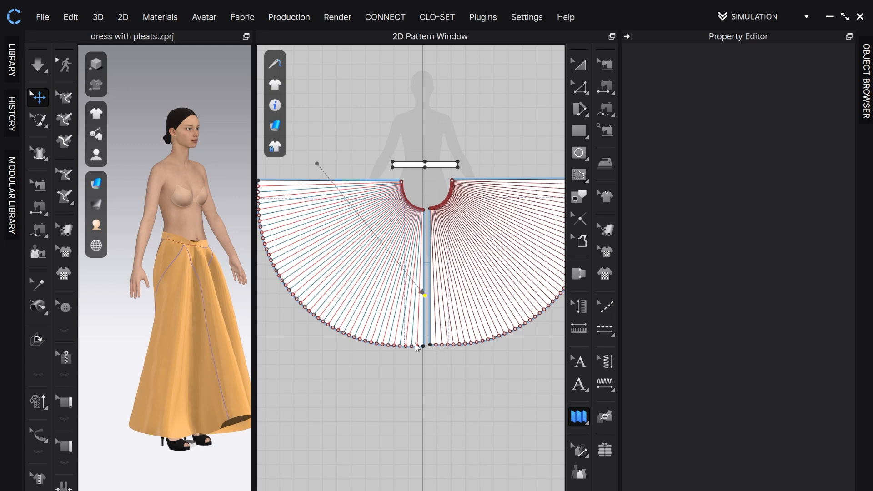
click(417, 348)
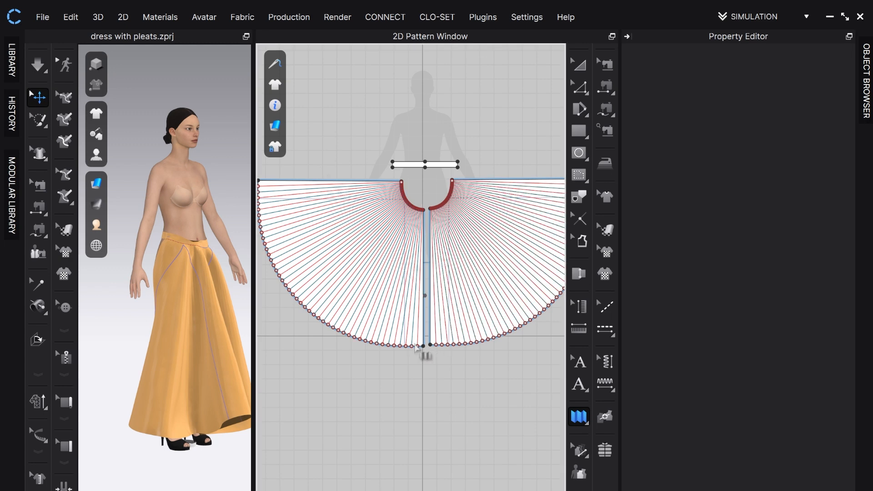
Simulate the pleated skirt and pull the waistband into place around the avatar's waist
scroll(409, 140, up, 5)
middle_drag(396, 146, 395, 43)
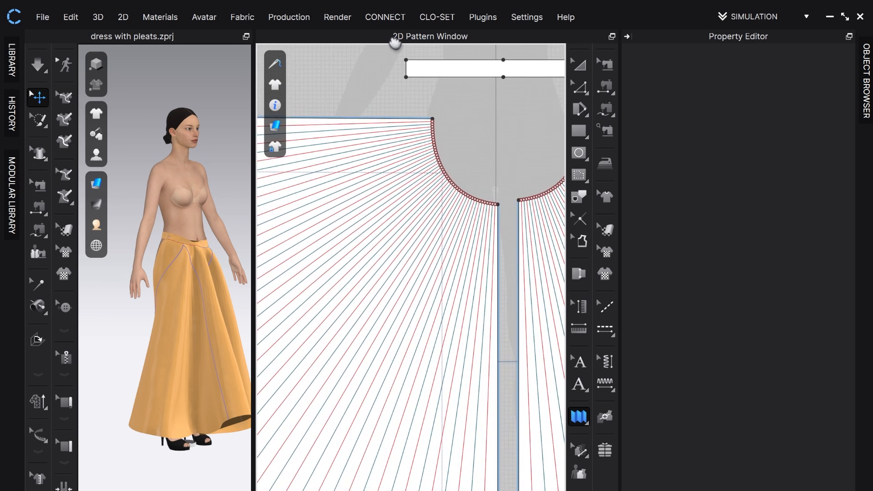
click(629, 37)
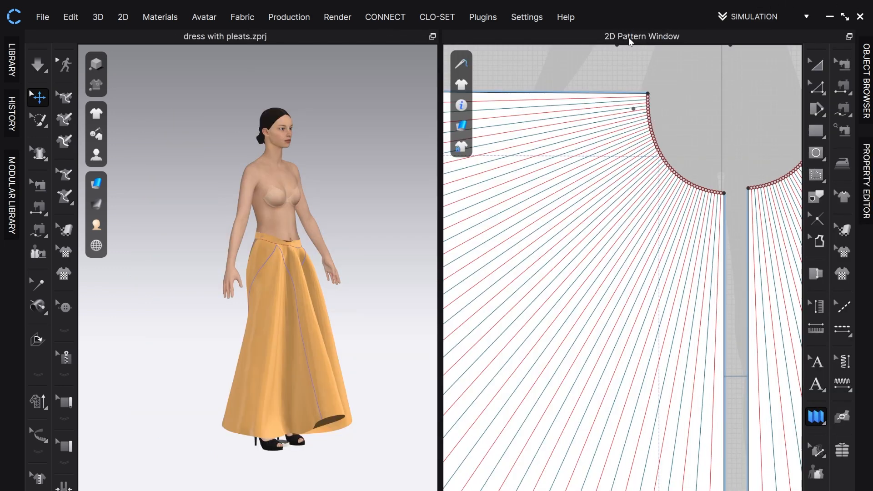
click(38, 67)
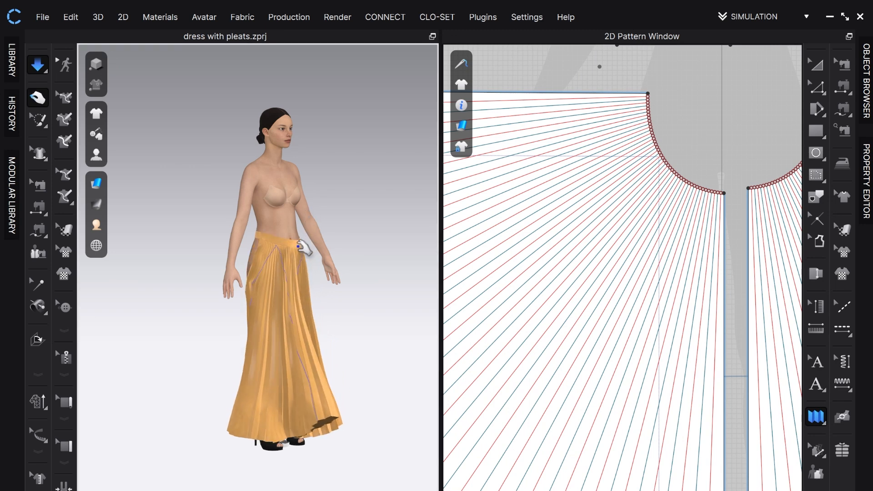
mouse_move(297, 237)
mouse_down()
mouse_move(296, 225)
mouse_move(285, 244)
mouse_move(286, 224)
mouse_up()
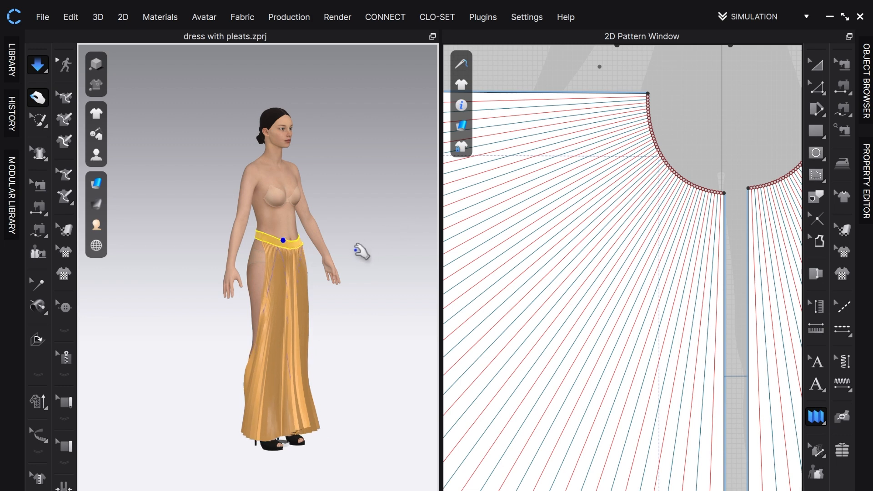
right_drag(348, 248, 333, 245)
right_drag(320, 245, 361, 244)
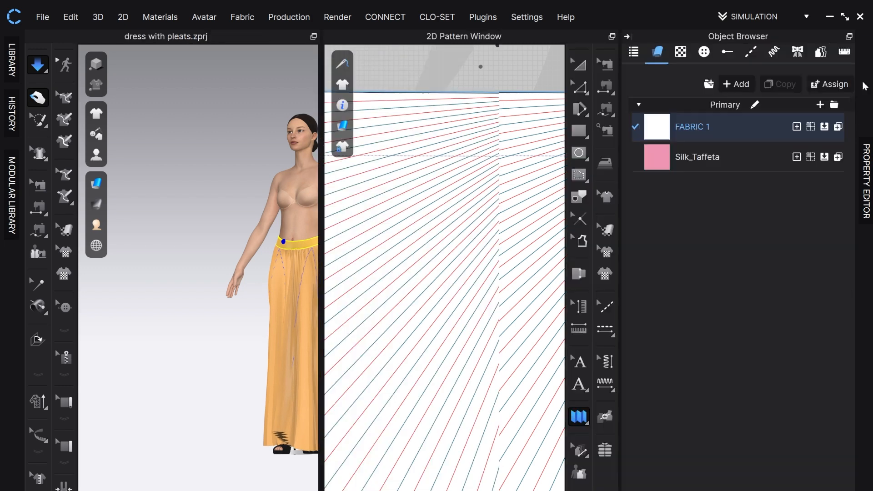
Assign the Silk_Taffeta fabric to the waistband and the skirt panels
click(866, 87)
scroll(130, 204, up, 5)
drag(124, 203, 134, 168)
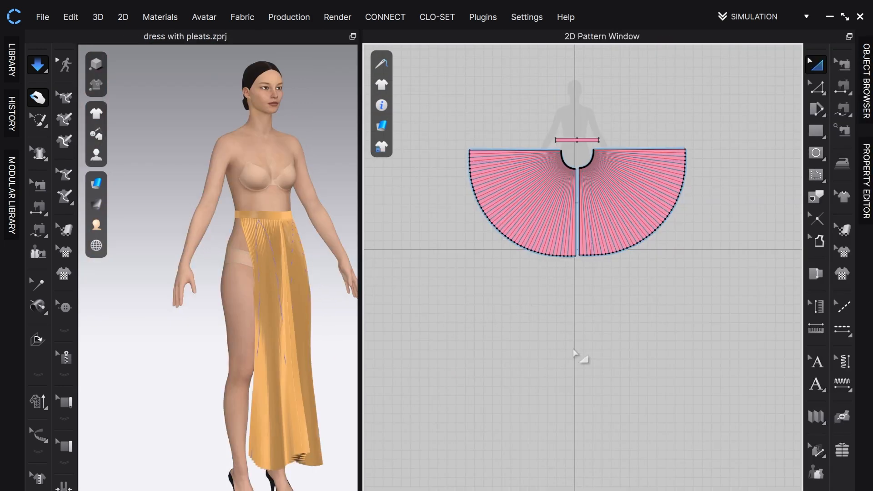
Duplicate both pleated skirt panels and place the copies directly below the originals in the 2D pattern layout
drag(443, 315, 722, 149)
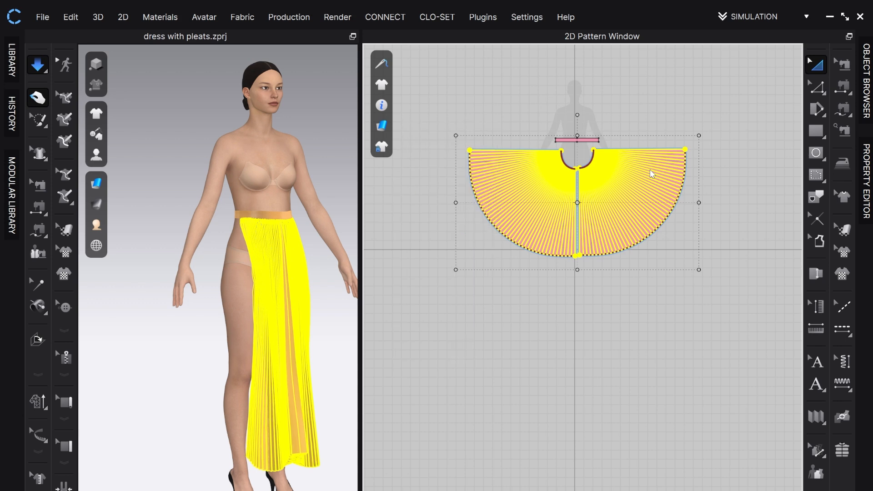
key(ctrl+d)
click(610, 315)
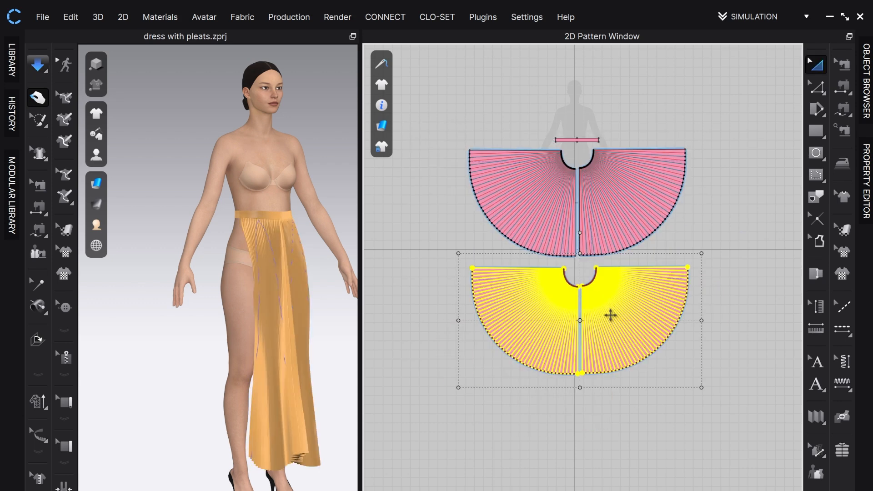
click(608, 395)
Select both duplicated panels in 3D and raise them from below the floor to the avatar's skirt height
scroll(298, 188, down, 4)
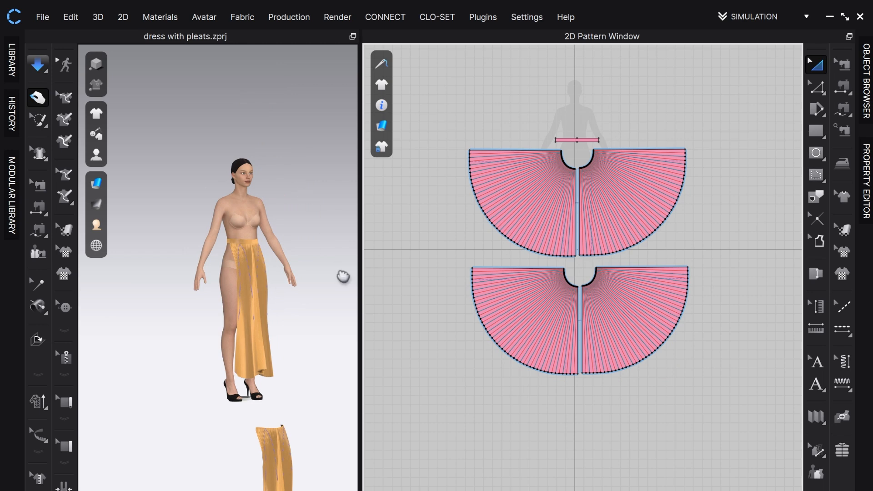
middle_drag(343, 277, 247, 137)
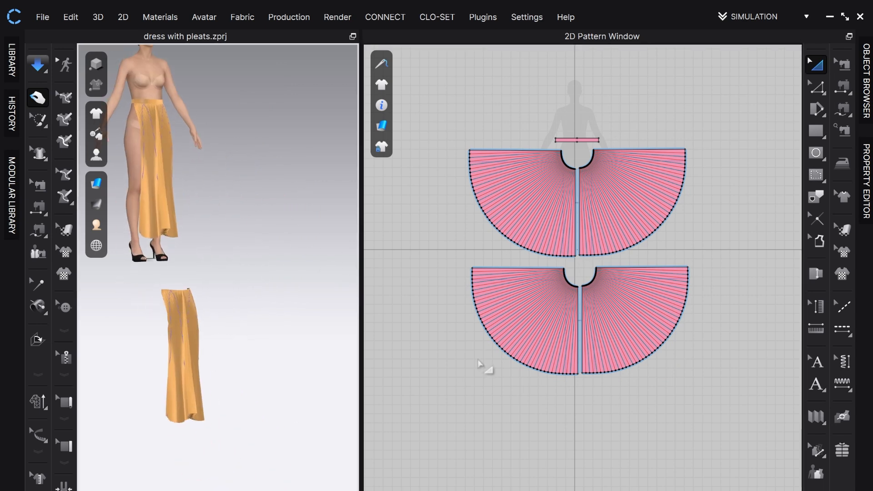
click(177, 345)
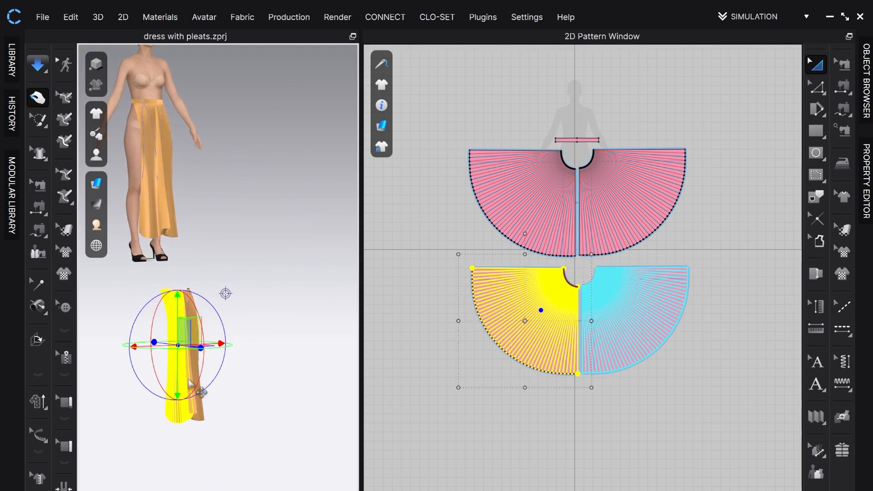
shift+click(203, 417)
drag(180, 326, 211, 88)
Move the duplicated panels around behind the avatar and pull them apart toward the back of the legs
right_drag(266, 137, 273, 189)
scroll(287, 232, down, 2)
scroll(286, 232, up, 3)
drag(362, 207, 458, 204)
drag(269, 158, 302, 157)
drag(302, 271, 335, 270)
drag(293, 166, 309, 164)
click(267, 269)
drag(259, 277, 295, 276)
drag(259, 199, 325, 204)
right_drag(353, 220, 310, 220)
drag(307, 218, 363, 222)
click(244, 224)
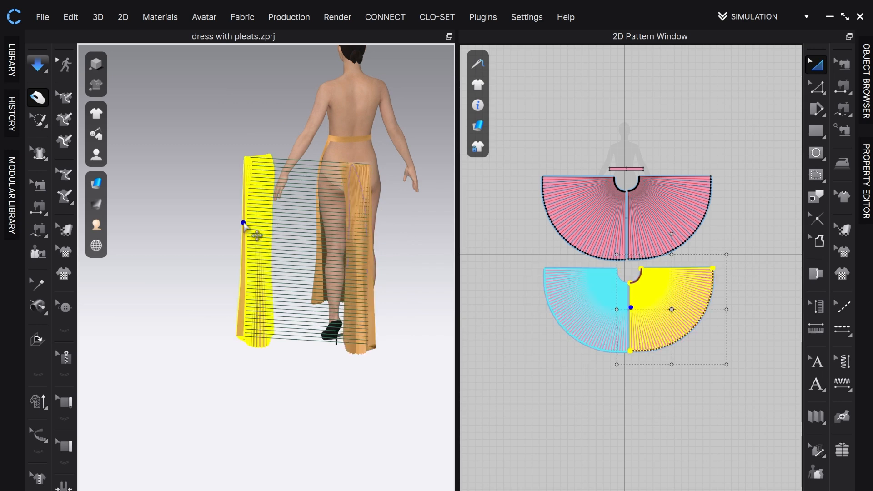
drag(272, 178, 275, 186)
drag(226, 219, 373, 211)
Stop the simulation and bring the duplicated panels close against the avatar's back, just below the waistband
key(space)
mouse_move(96, 113)
right_drag(302, 374, 336, 372)
click(333, 286)
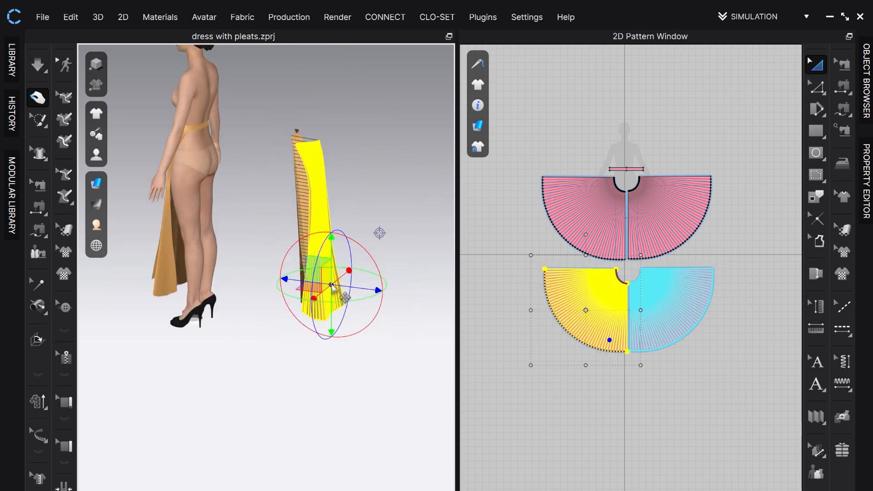
key(space)
drag(307, 214, 225, 222)
click(210, 225)
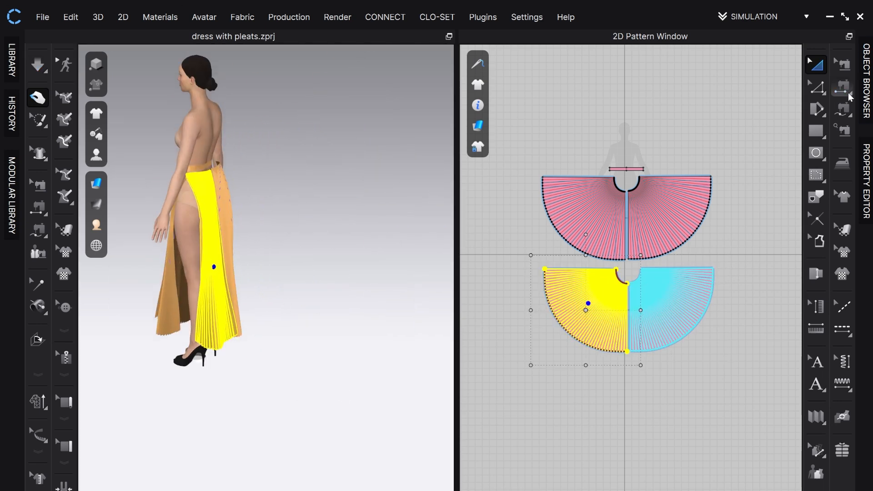
Free-sew the unsewn half of the waistband's lower edge to the waist curves of both duplicated back panels as one continuous seam
key(n)
scroll(267, 227, up, 5)
scroll(667, 146, up, 5)
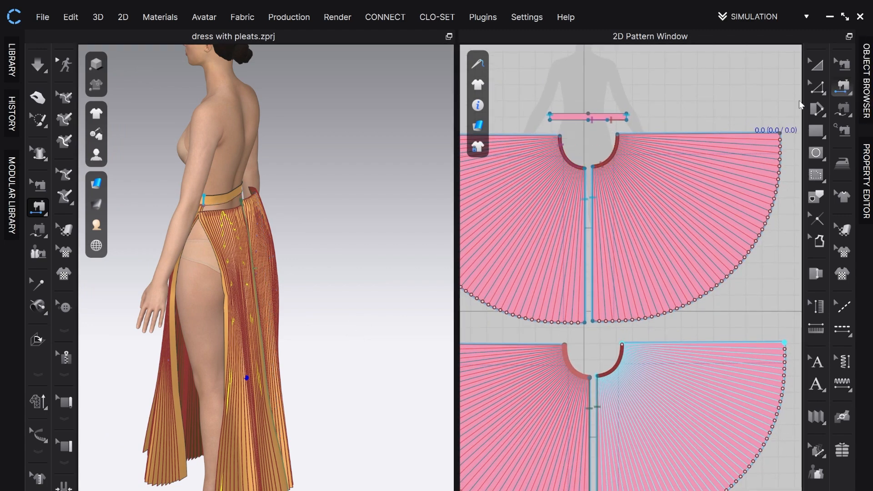
click(845, 109)
click(551, 121)
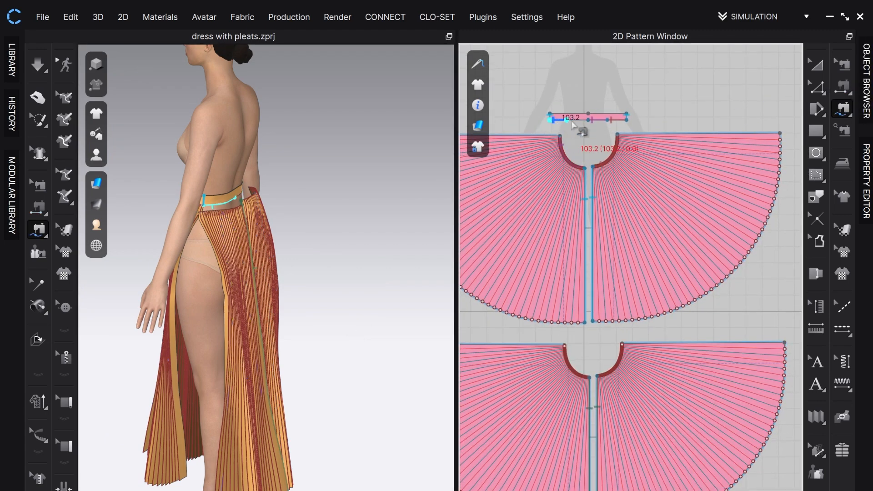
click(587, 119)
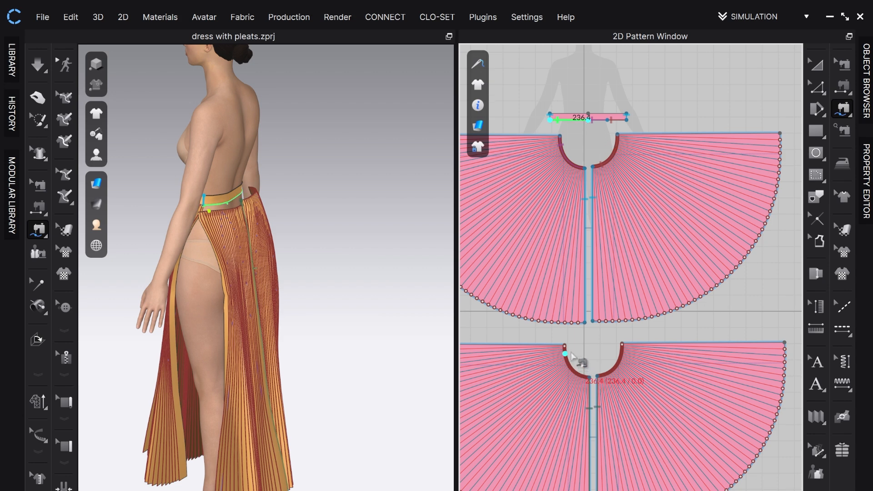
click(566, 347)
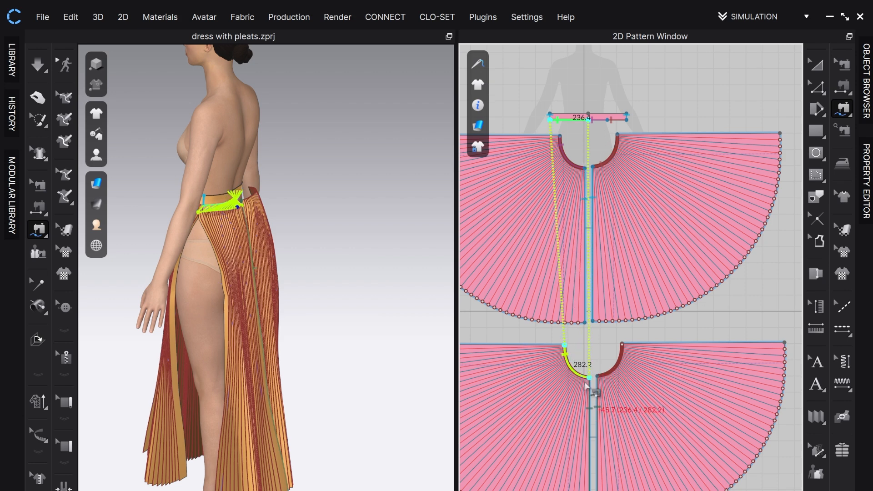
shift+click(587, 382)
shift+click(599, 379)
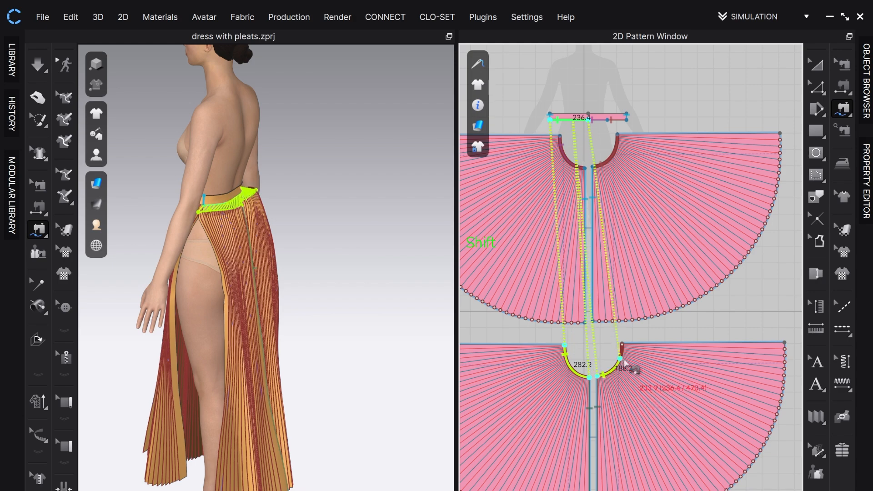
shift+click(622, 346)
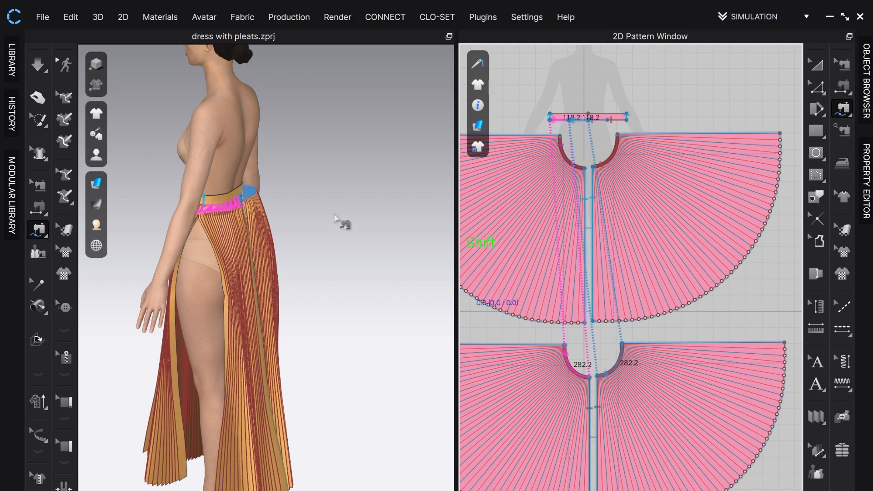
Simulate the skirt to pull the back panels onto the waistband, check the drape from behind, and stop the simulation
mouse_move(334, 219)
right_down()
mouse_move(304, 181)
mouse_move(345, 211)
right_up()
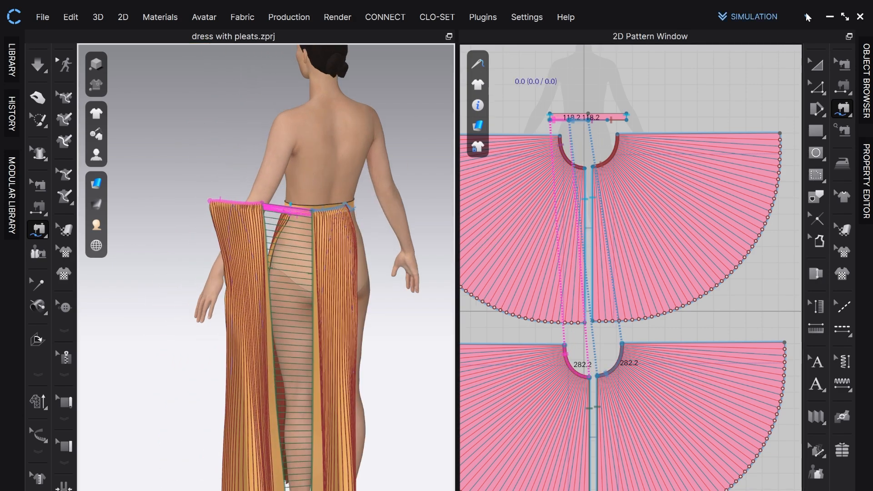
click(817, 64)
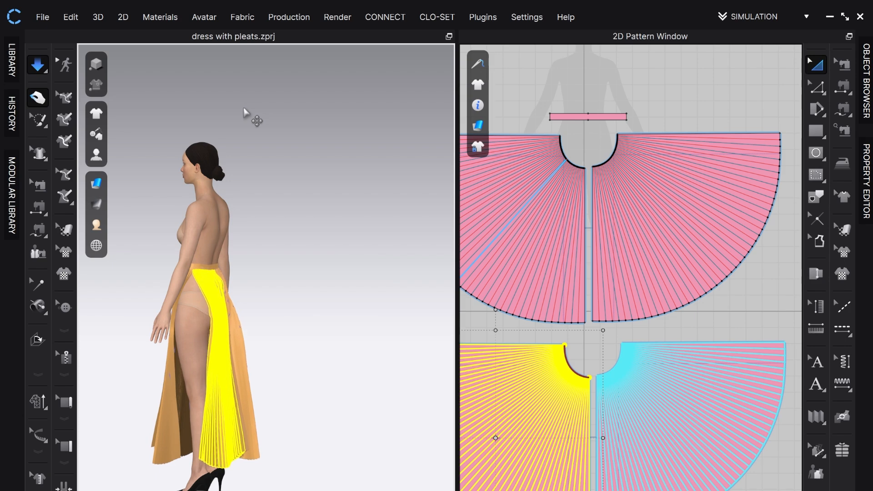
right_drag(283, 241, 237, 250)
click(37, 70)
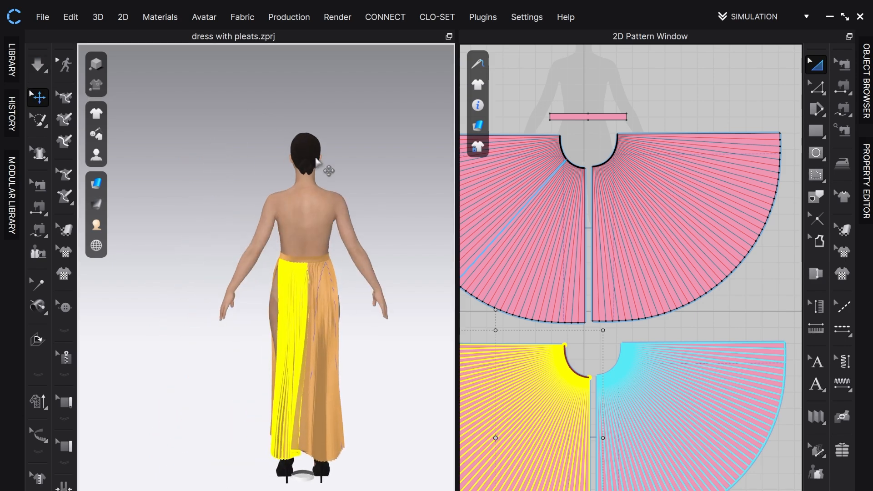
Sew the outer side edges of the front panels to the matching back panels and run the simulation to close the side seams
drag(459, 326, 300, 330)
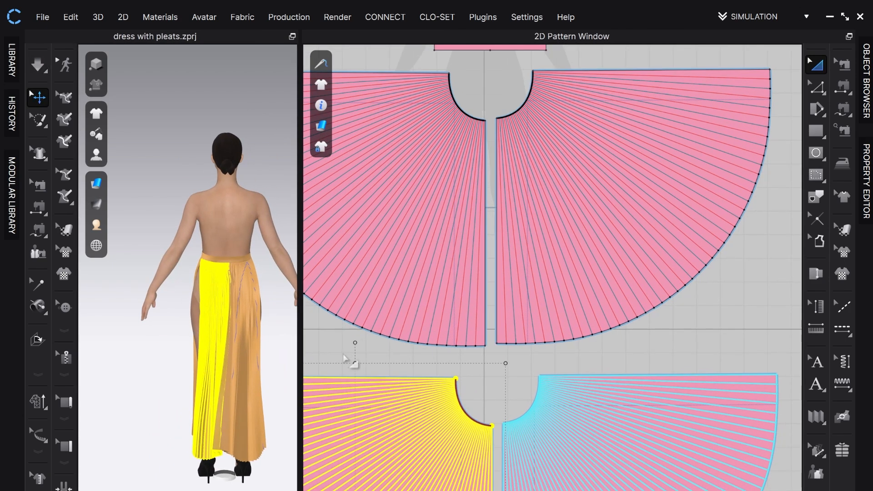
right_drag(344, 356, 477, 200)
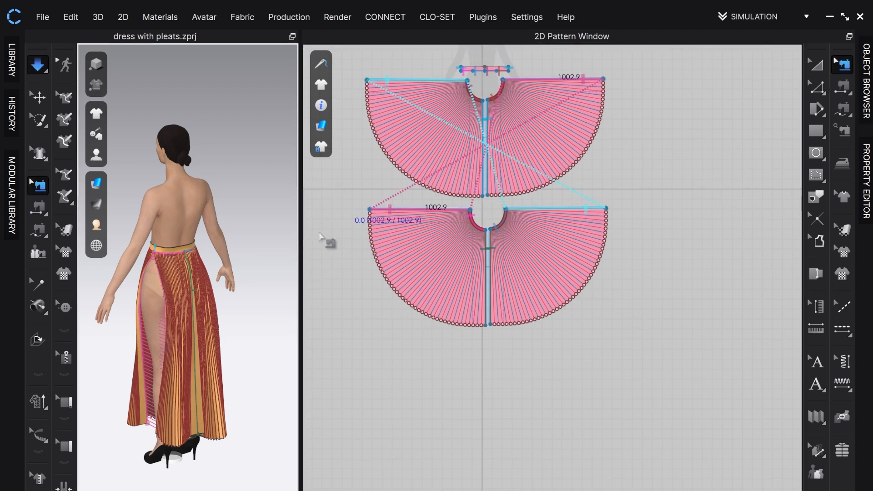
key(space)
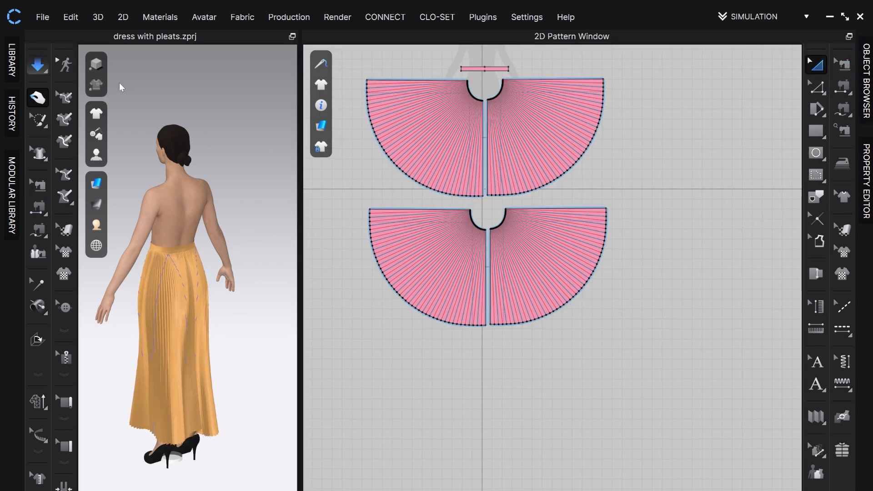
key(space)
Simulate the closed skirt again while inspecting the pleats and waistband from the front, and stop the simulation
right_drag(232, 177, 75, 165)
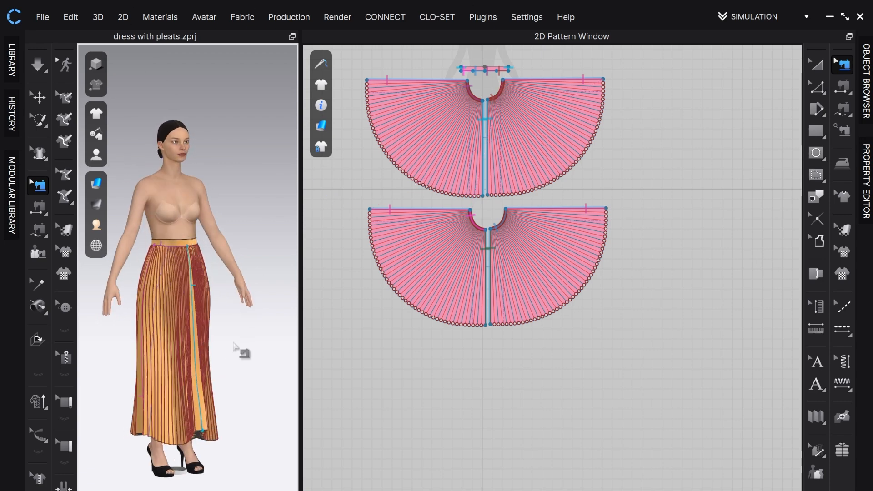
scroll(232, 343, up, 8)
key(space)
scroll(674, 254, up, 10)
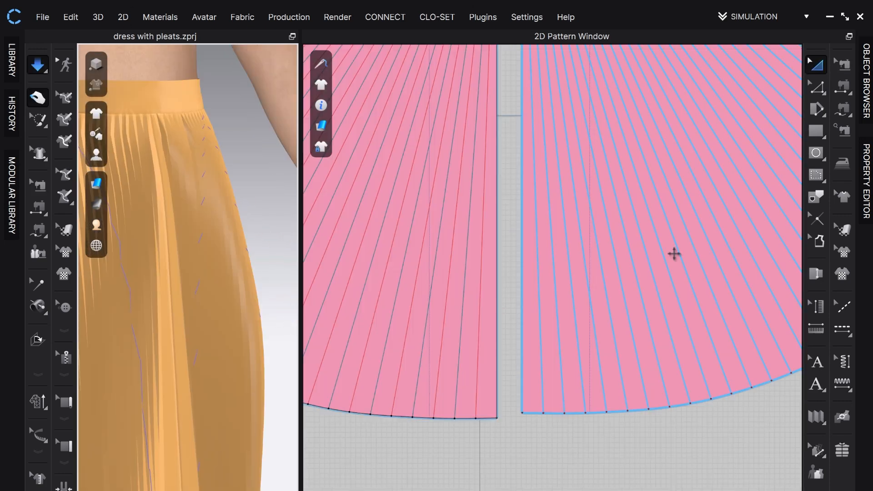
scroll(227, 341, down, 5)
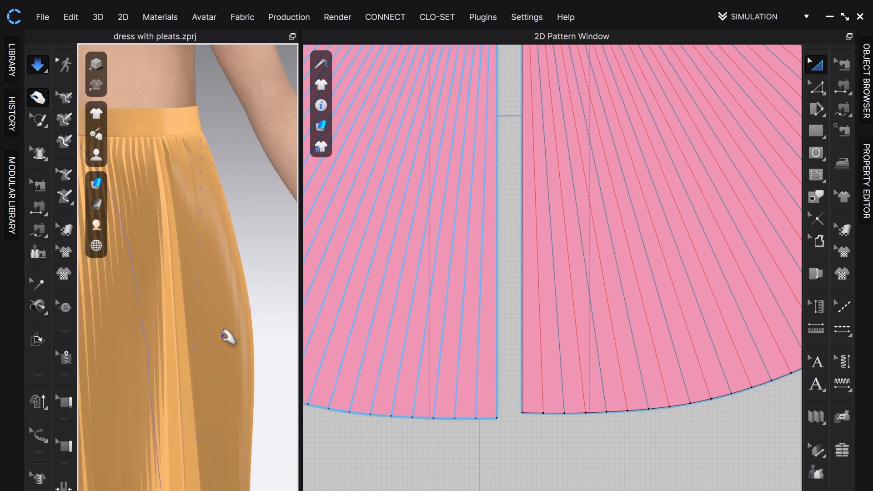
scroll(219, 344, down, 4)
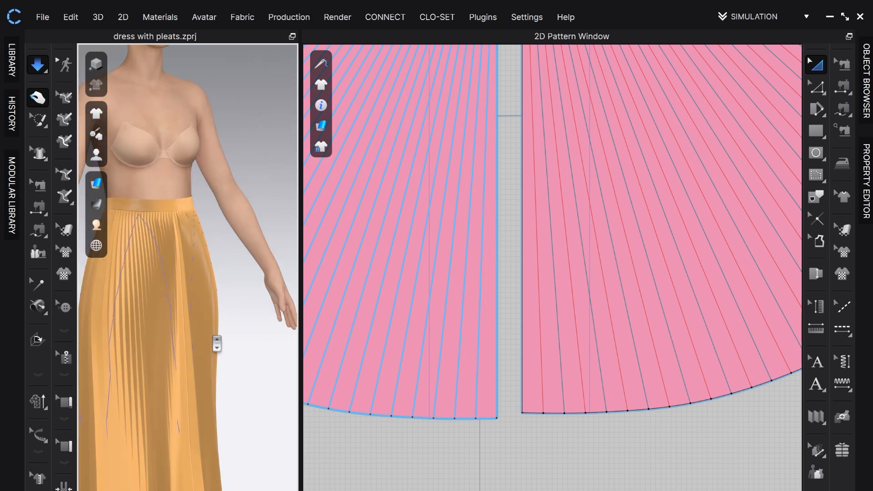
key(space)
Copy the fold line nearest the center edge of the right-hand back panel and paste it between that line and the edge
scroll(521, 387, up, 3)
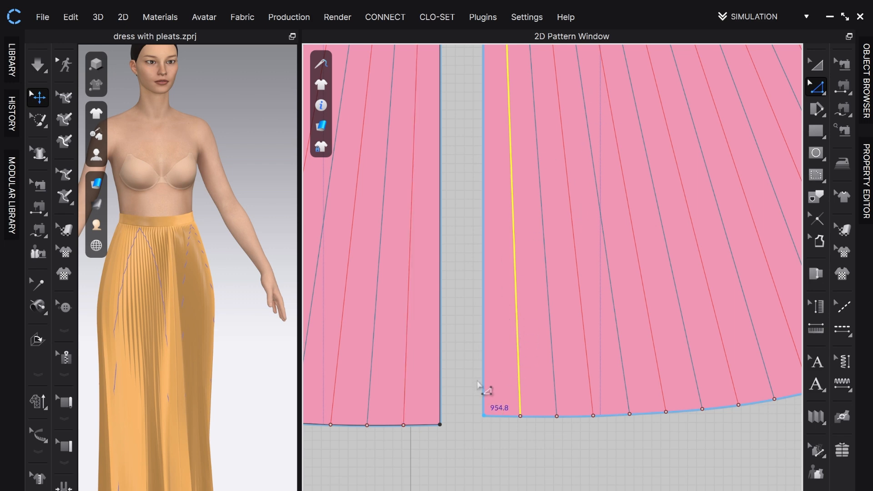
right_click(500, 388)
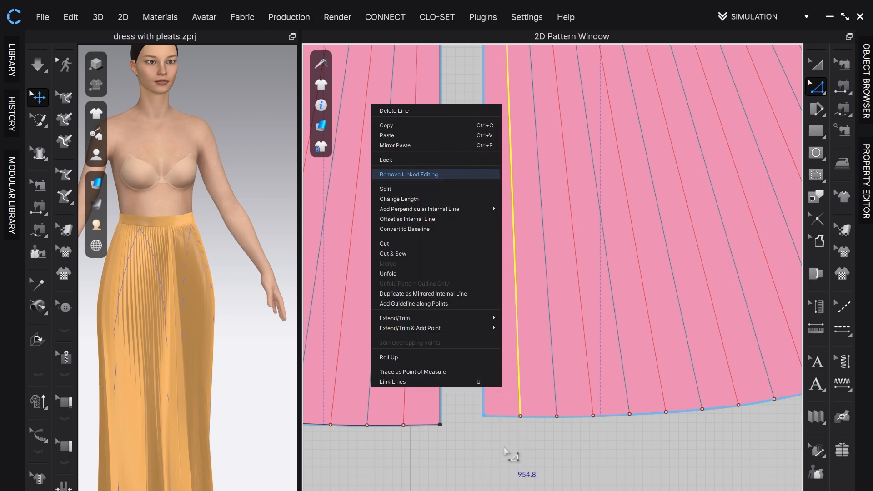
key(ctrl+v)
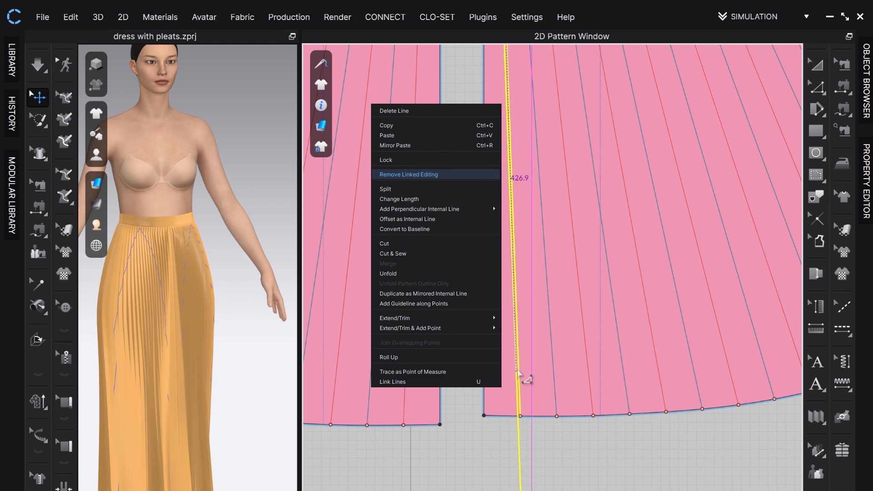
click(473, 400)
scroll(518, 455, up, 3)
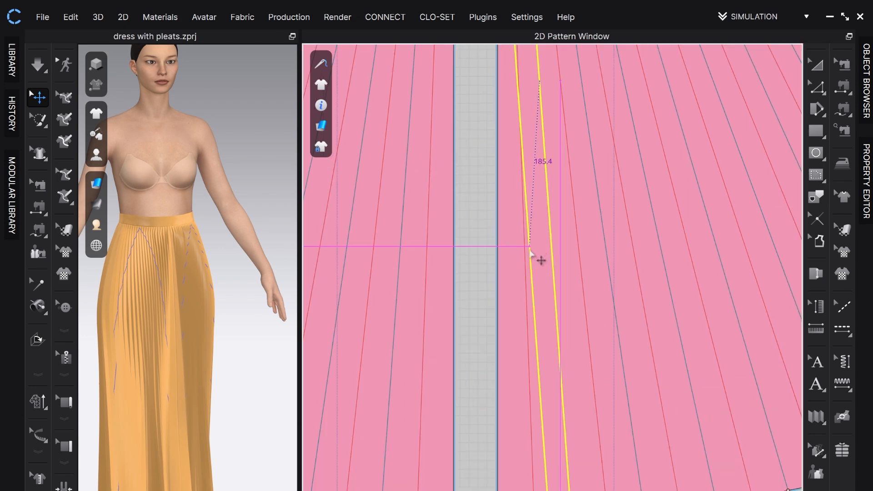
click(527, 273)
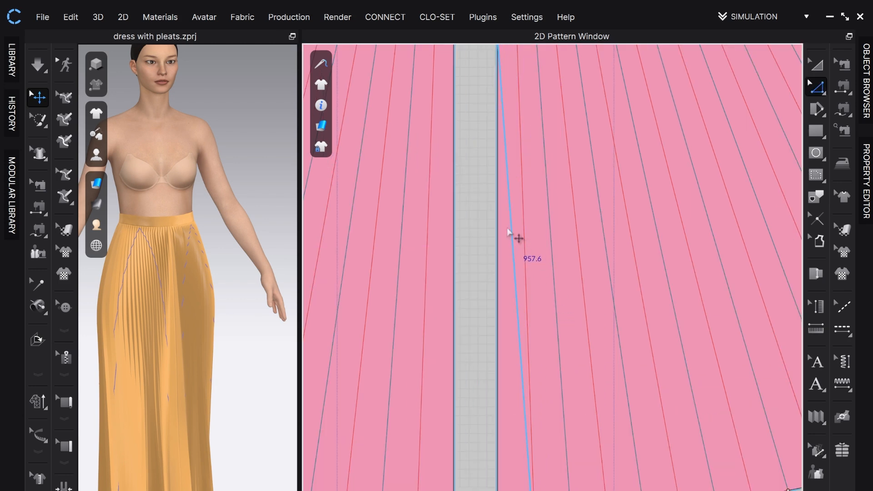
Adjust the ends of the pasted fold line so it runs close along the panel's center edge from waist to hem
middle_drag(495, 145, 514, 480)
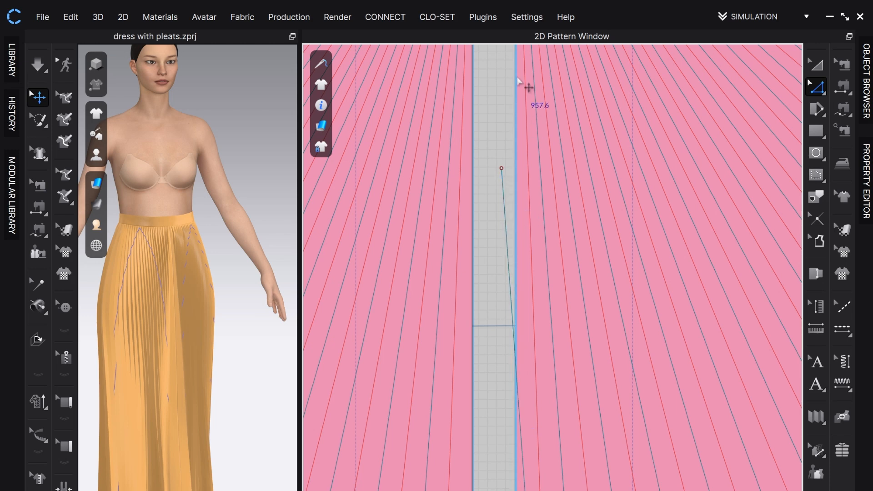
middle_drag(524, 84, 511, 183)
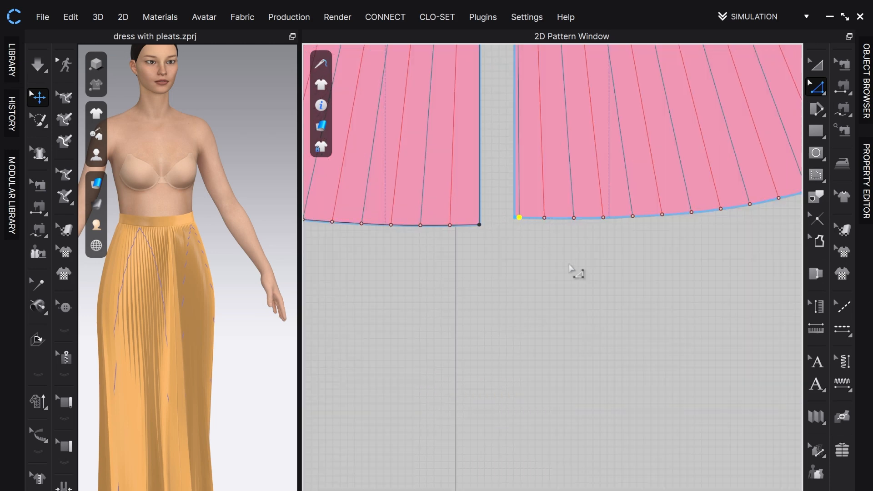
middle_drag(545, 278, 471, 490)
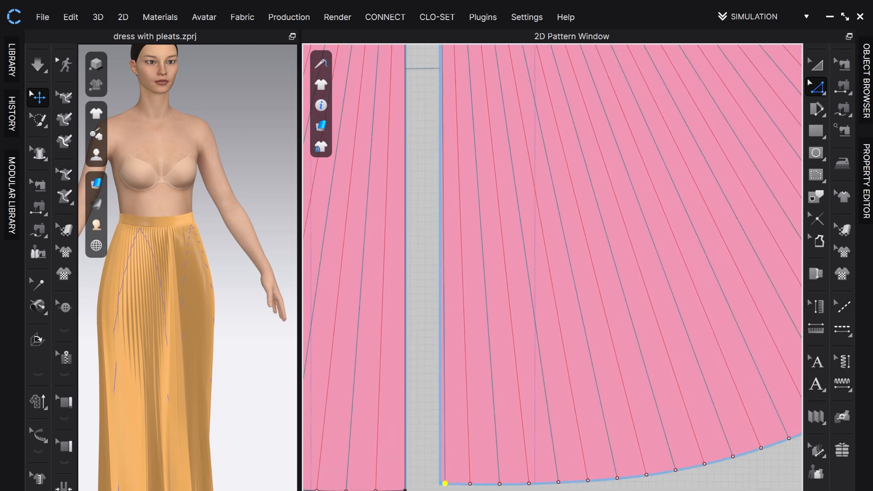
middle_drag(529, 257, 499, 490)
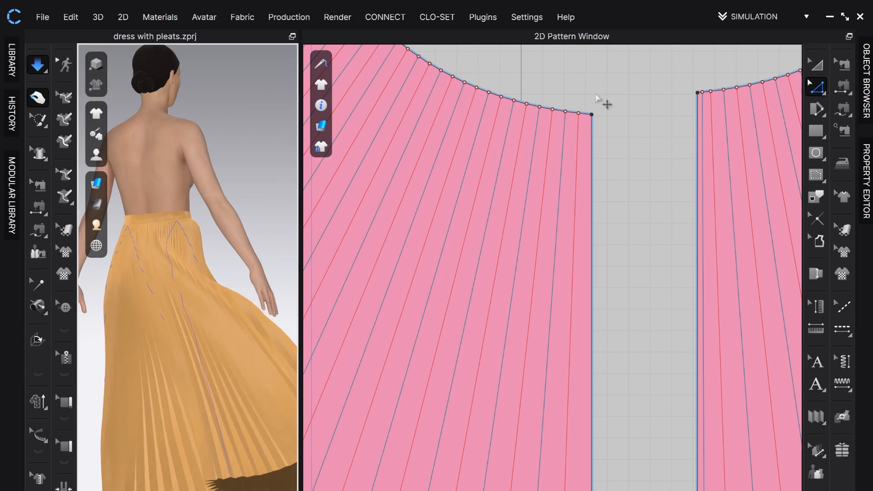
scroll(604, 102, down, 3)
middle_drag(644, 176, 474, 434)
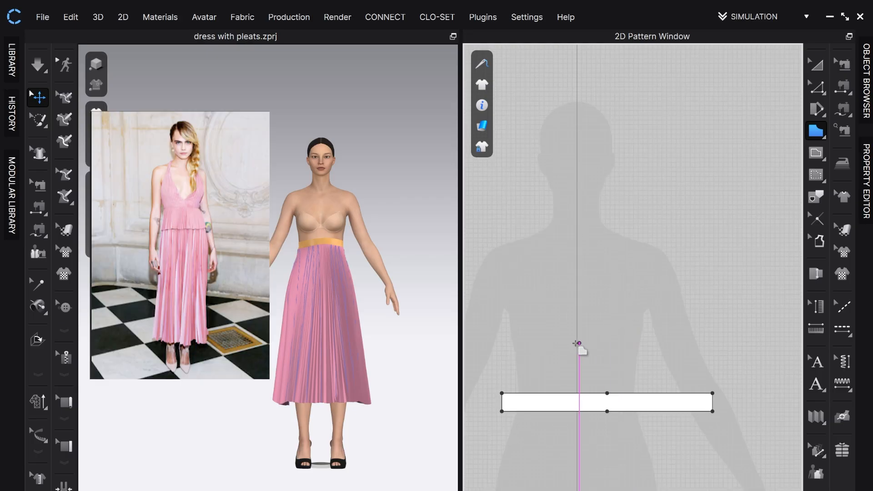
Draw a half front bodice pattern above the waistband with a center edge about 38 mm long, curved neckline, narrow shoulder and curved armhole
click(577, 343)
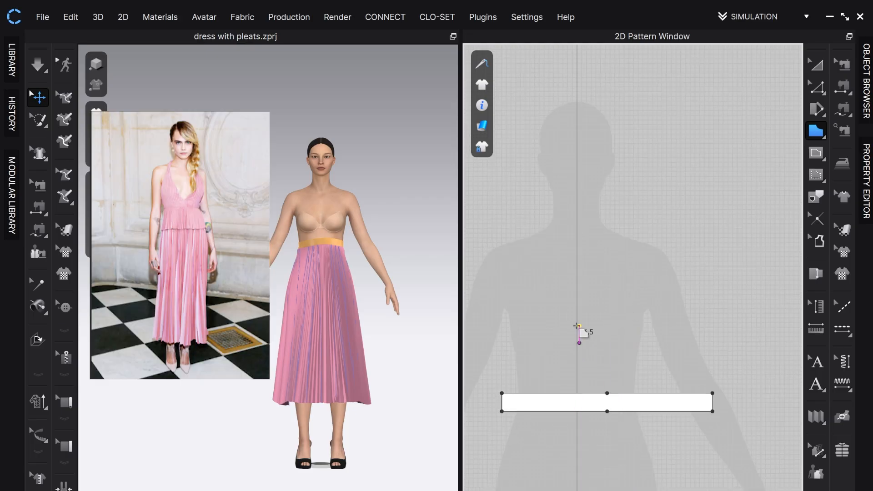
click(579, 324)
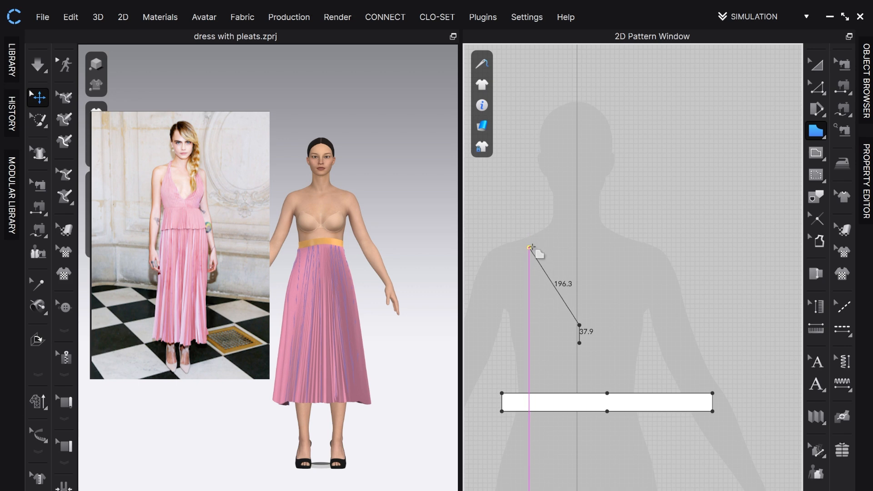
drag(525, 233, 520, 228)
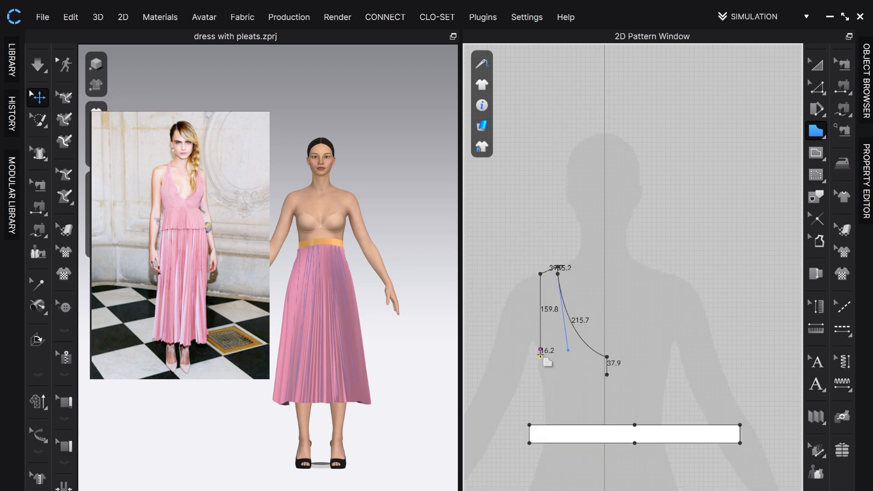
drag(541, 357, 535, 362)
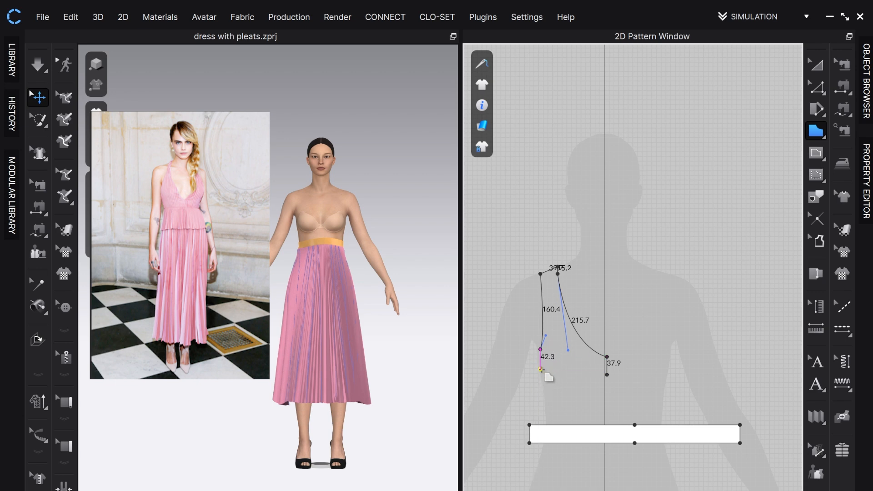
click(541, 379)
click(607, 376)
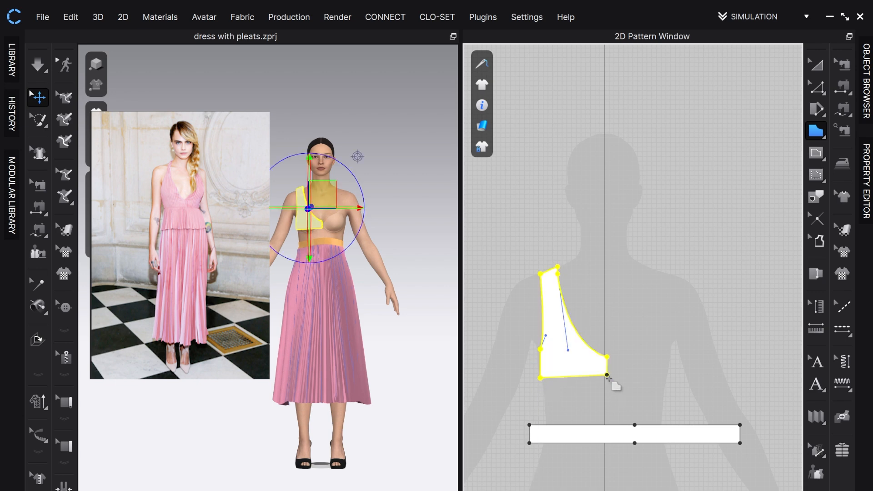
Level the bodice piece's lower edge, lower its center neckline point, and reshape the armhole curve
click(818, 93)
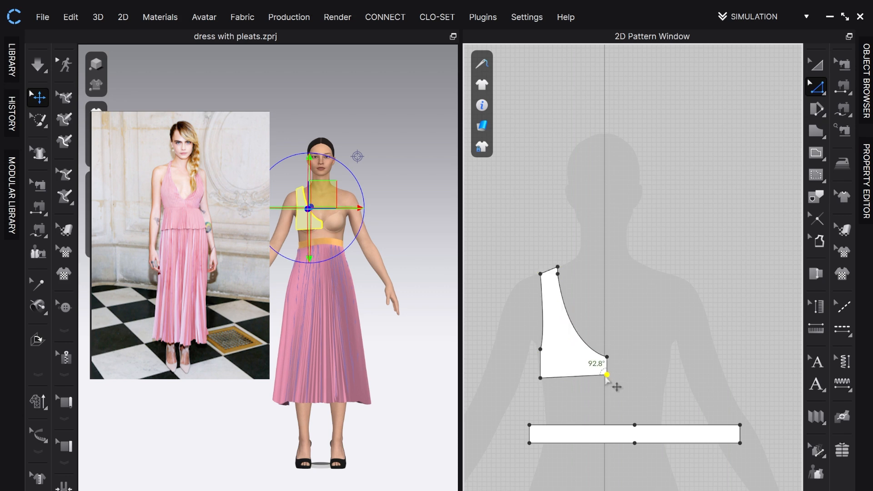
drag(541, 378, 542, 382)
drag(607, 379, 607, 367)
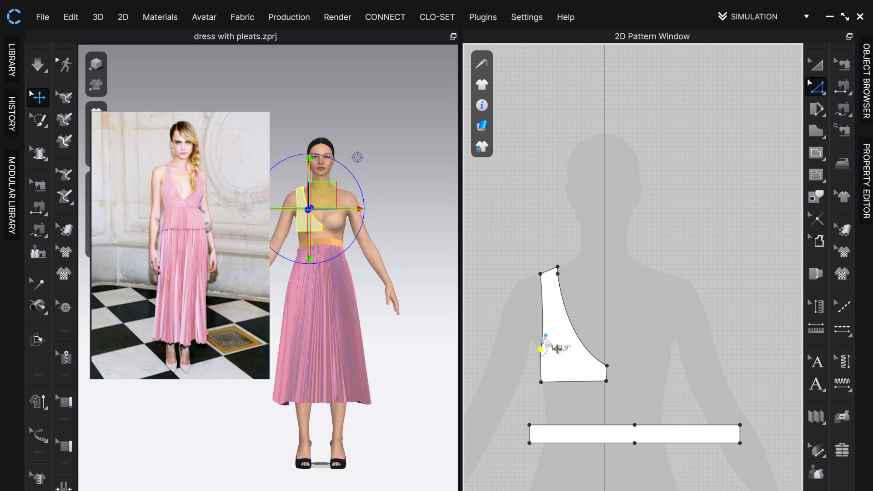
mouse_move(546, 337)
mouse_down()
mouse_move(553, 349)
mouse_move(559, 339)
mouse_up()
click(644, 323)
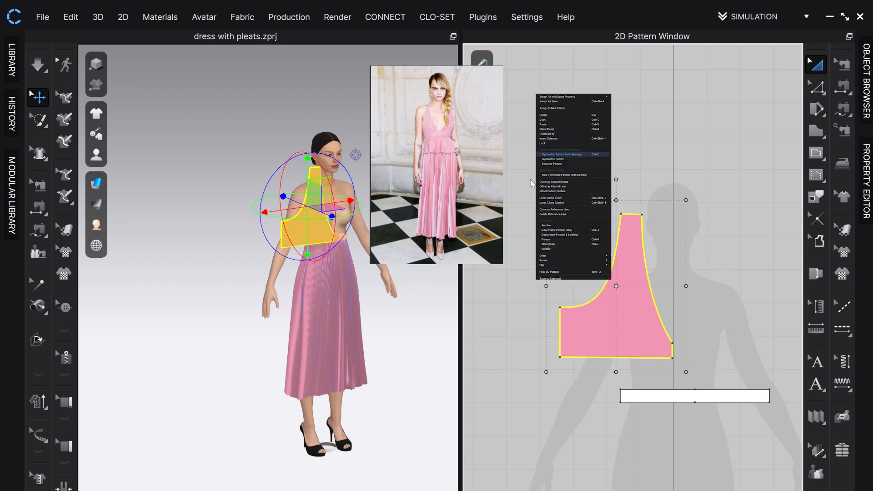
Create a symmetric copy, with sewing, of the half front bodice and place it across the center line beside the original
key(ctrl+d)
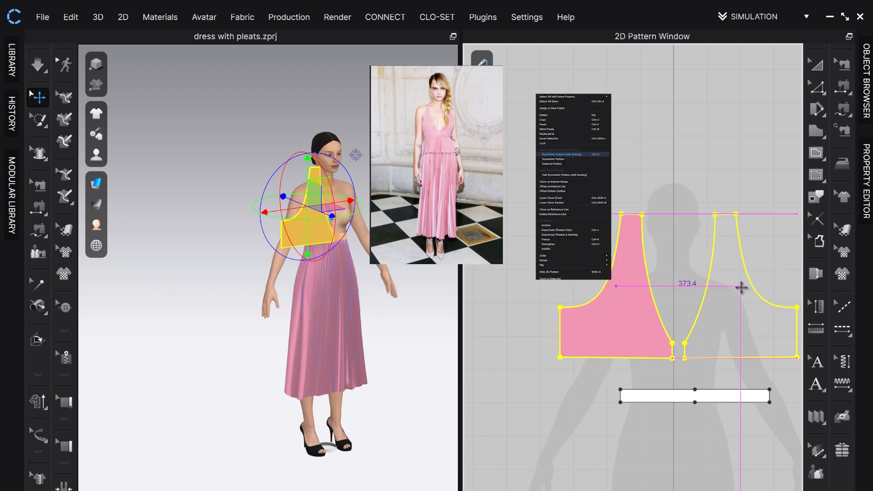
click(740, 294)
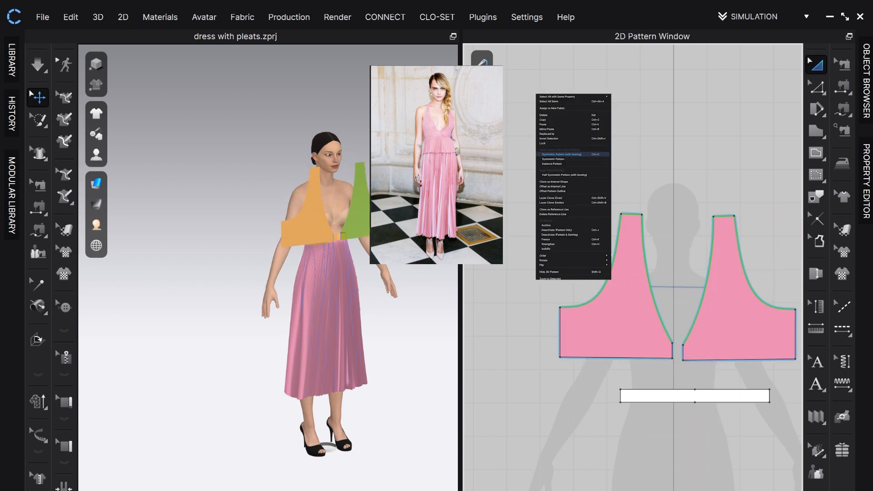
Tack the top of each bodice strap to the avatar at the base of the neck on its own side
right_drag(350, 193, 349, 175)
scroll(301, 138, up, 6)
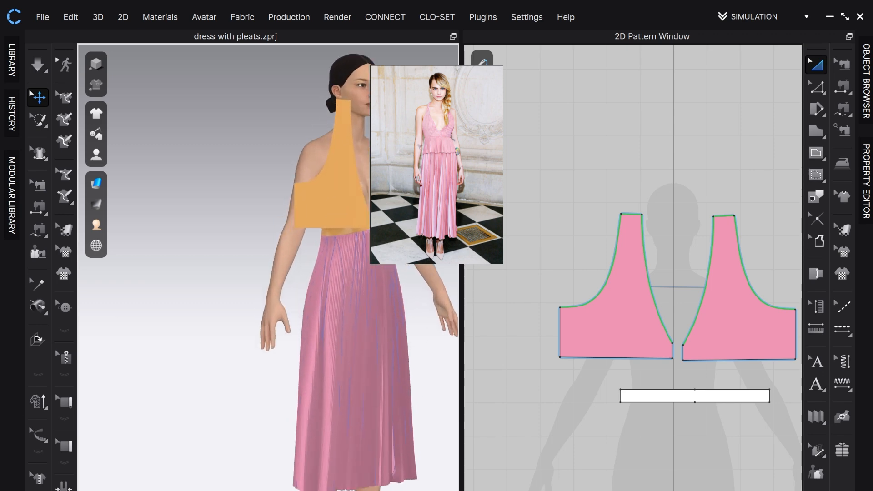
middle_drag(279, 106, 272, 158)
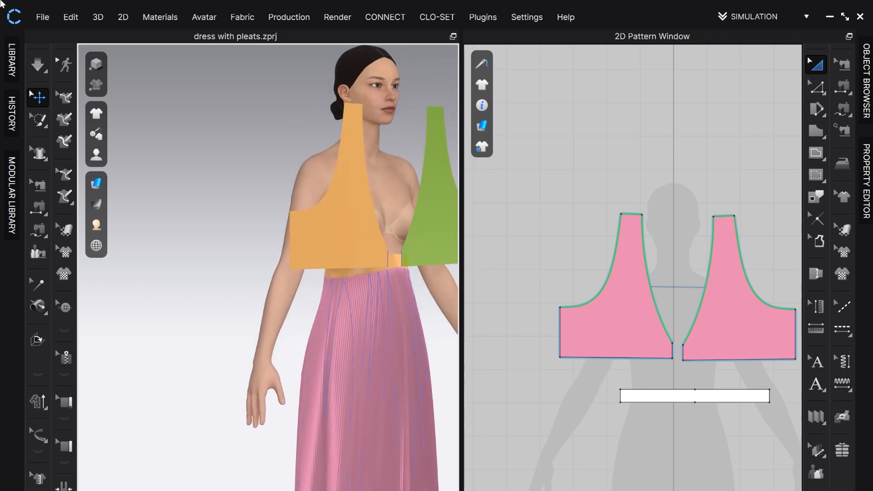
middle_drag(270, 93, 207, 213)
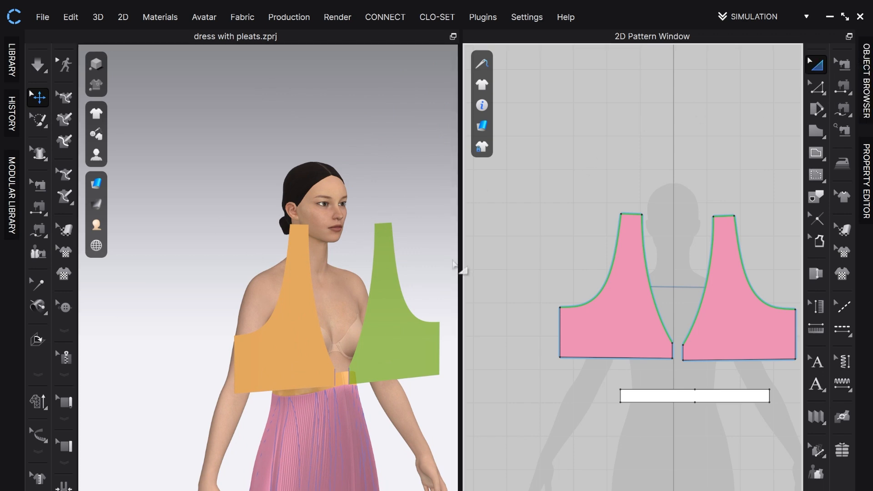
click(387, 359)
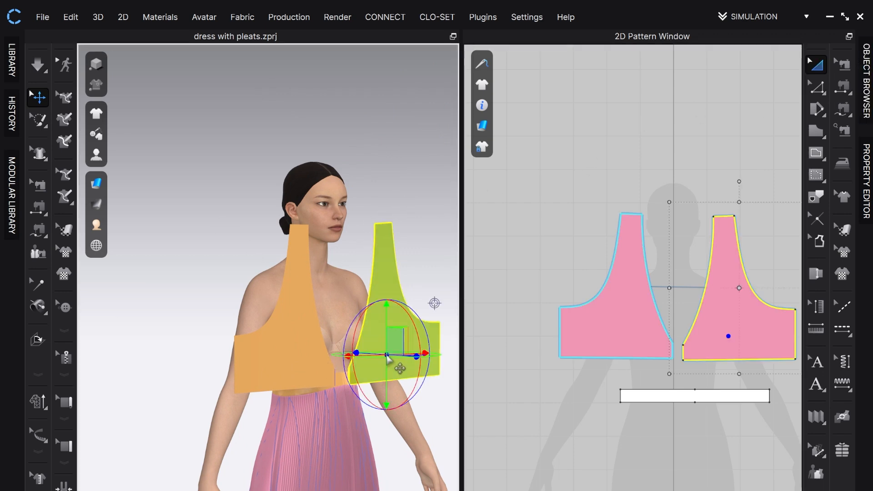
click(296, 292)
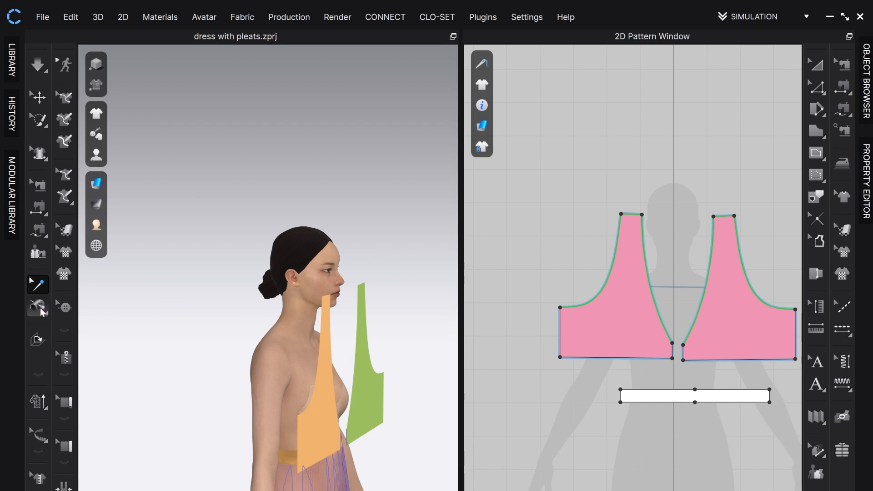
click(83, 326)
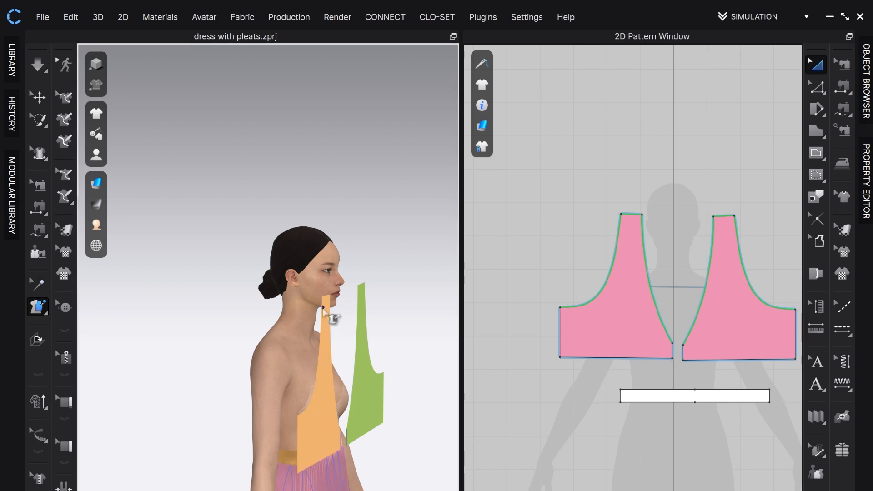
click(273, 331)
right_drag(379, 282, 256, 275)
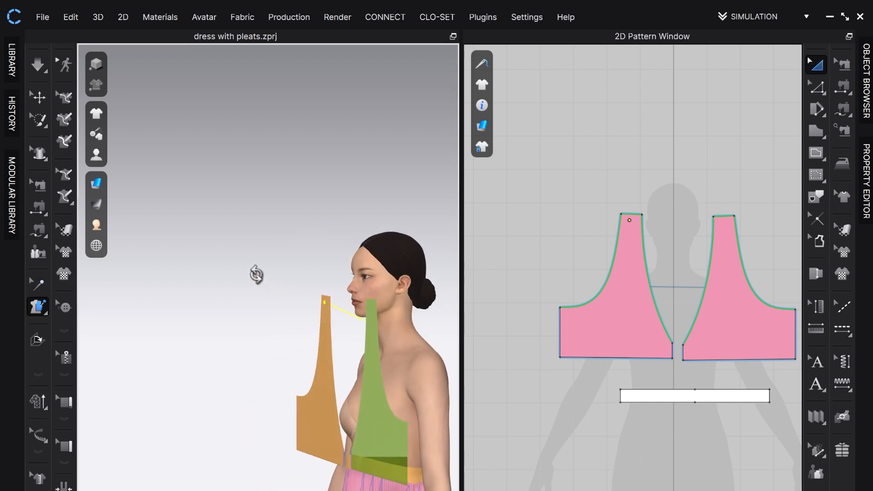
click(374, 314)
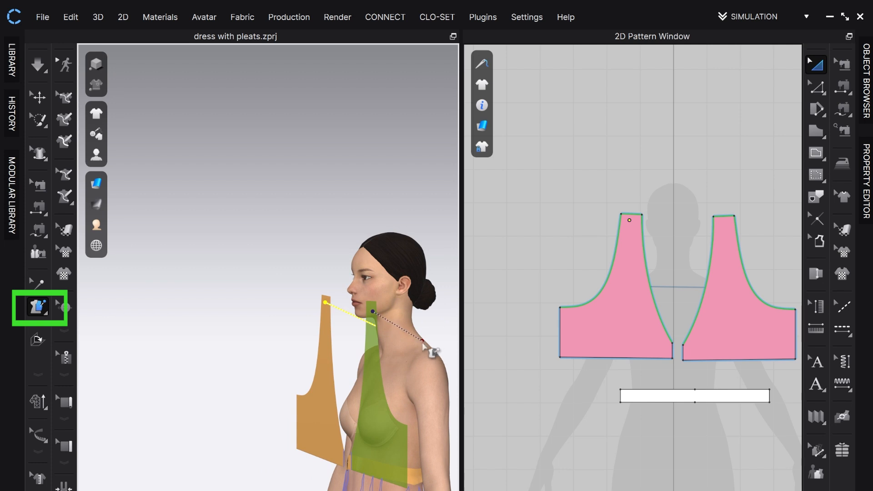
click(423, 342)
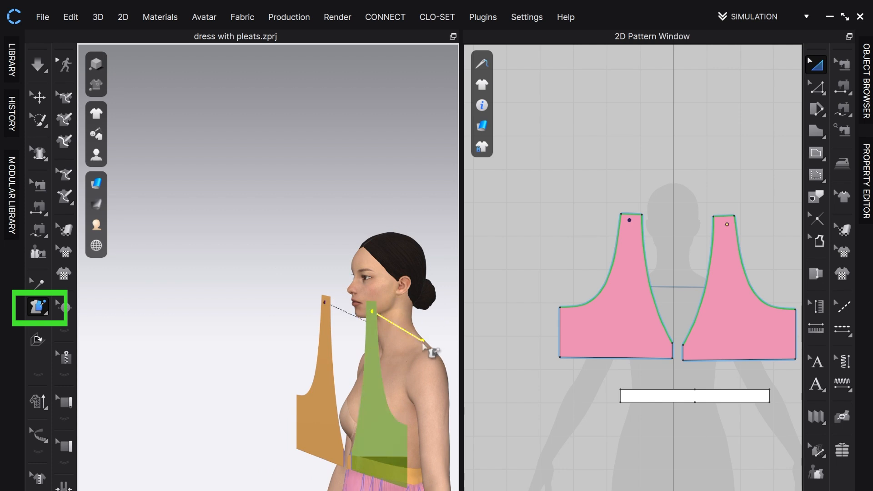
Simulate the garment to drape the front bodice straps over the shoulders and around the back of the neck
click(38, 67)
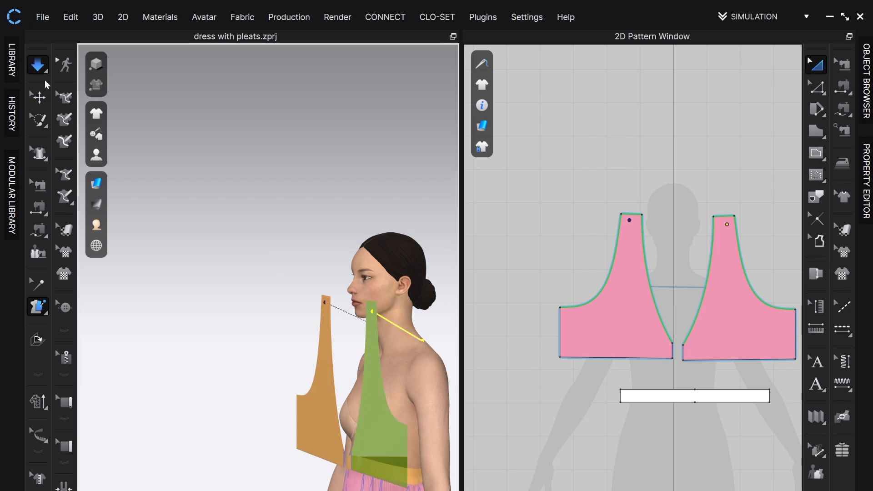
click(39, 66)
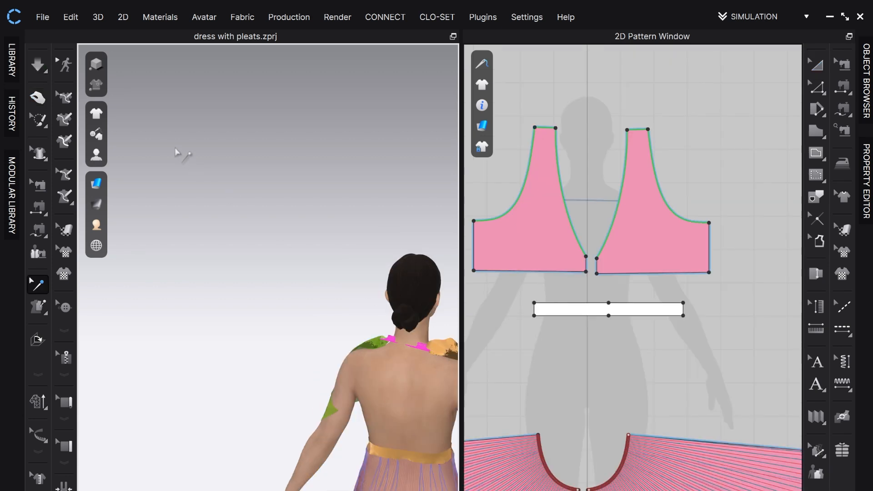
click(38, 67)
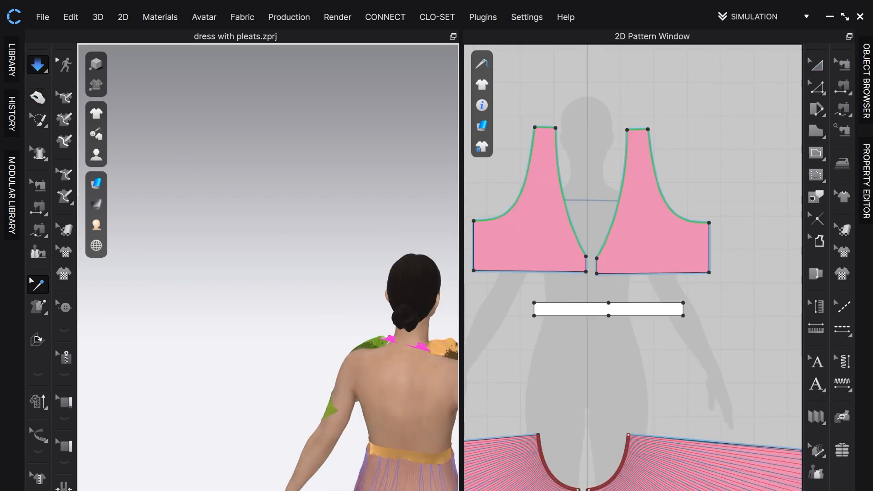
key(q)
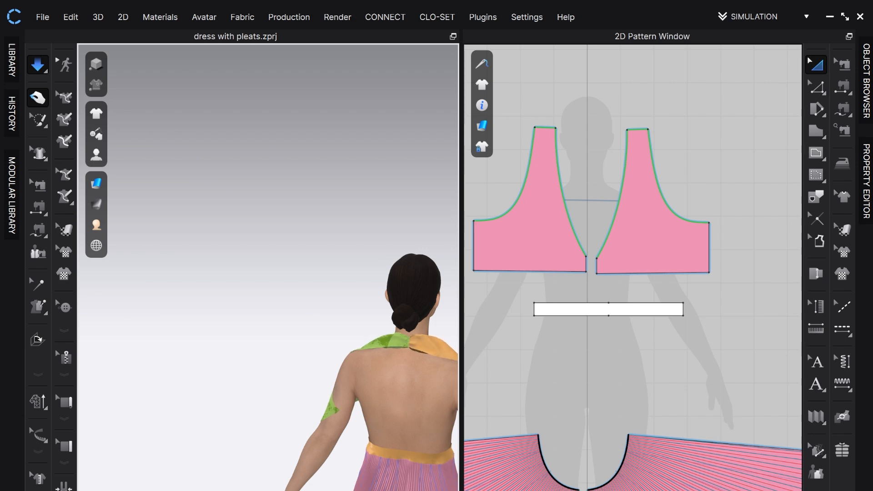
Distribute 45 internal lines between the center-front edge and the side edge of the half front bodice
key(z)
scroll(696, 227, up, 3)
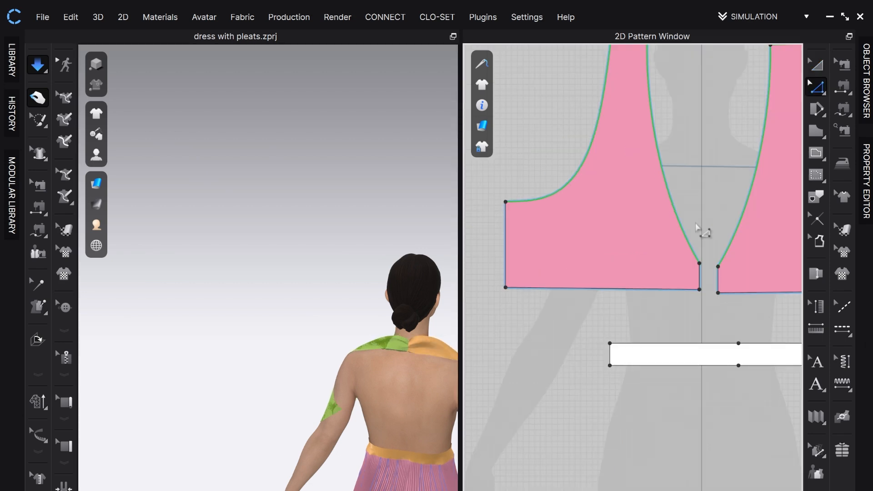
click(701, 277)
right_click(511, 248)
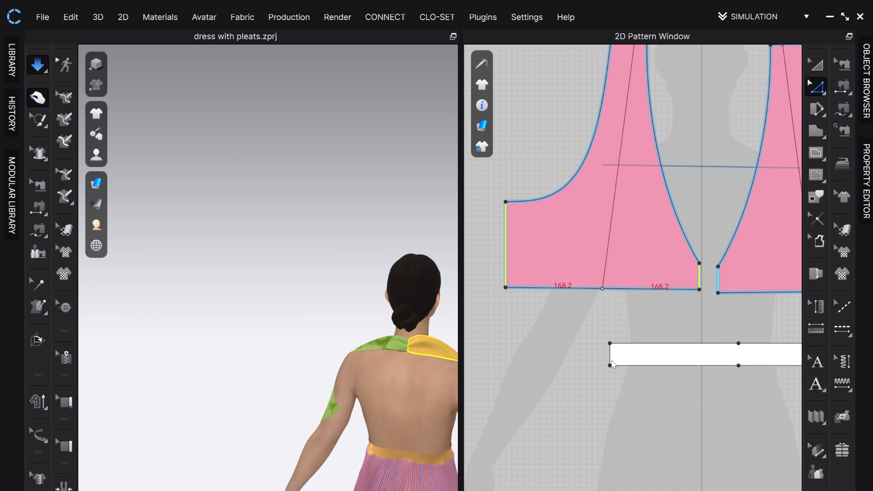
click(545, 159)
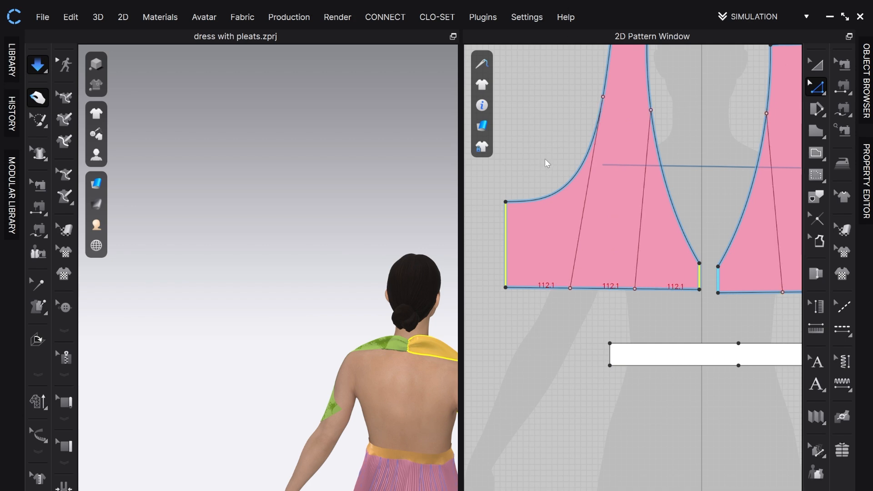
click(545, 160)
click(545, 160)
click(545, 160)
click(545, 159)
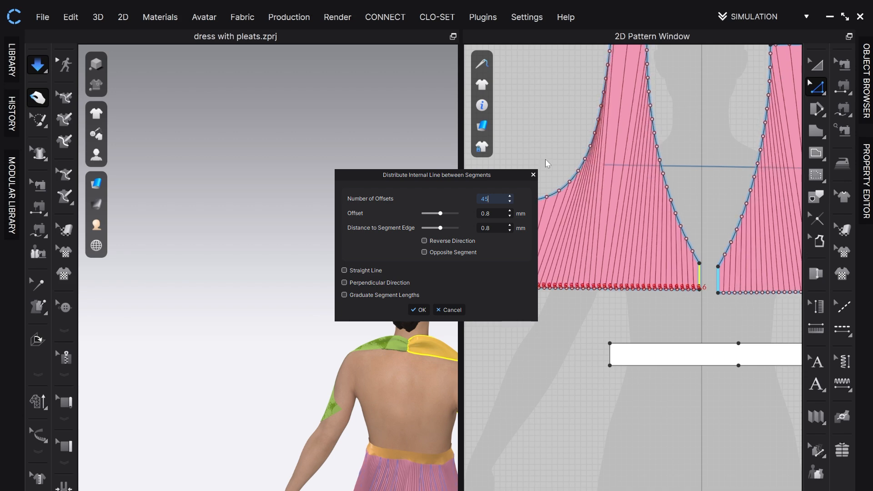
key(Return)
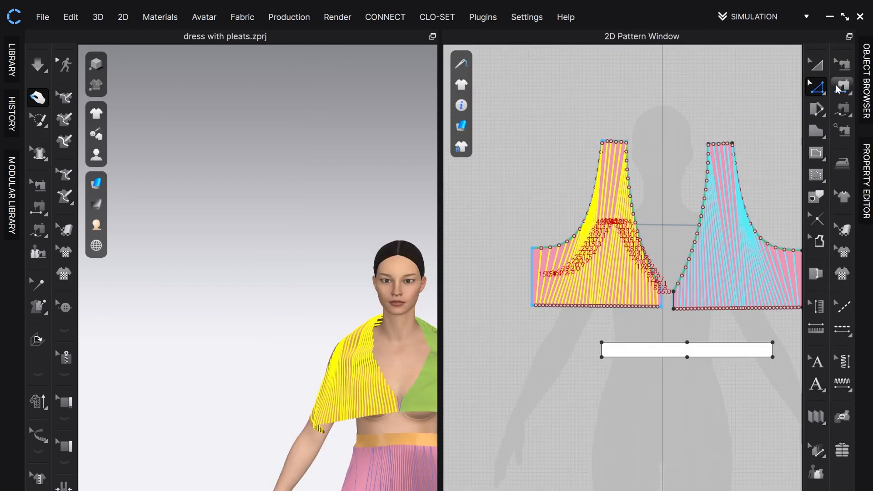
Fold the front bodice along its internal lines with the Pleats Fold tool
click(818, 64)
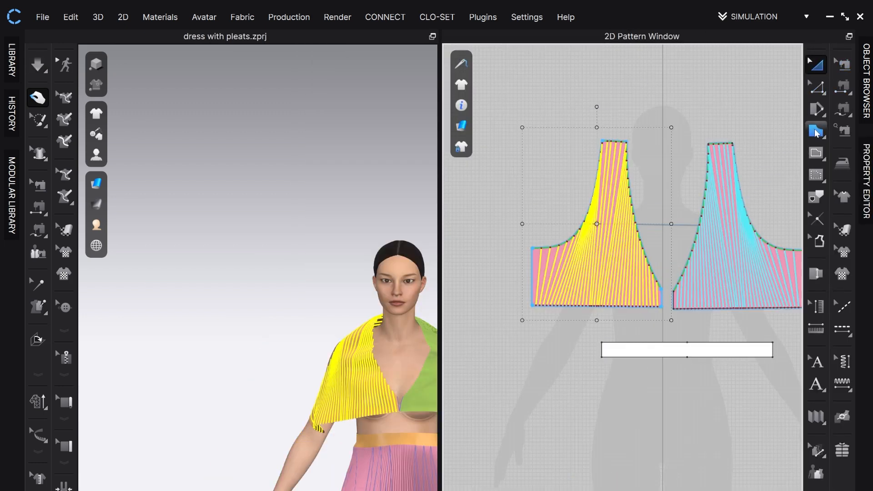
click(817, 417)
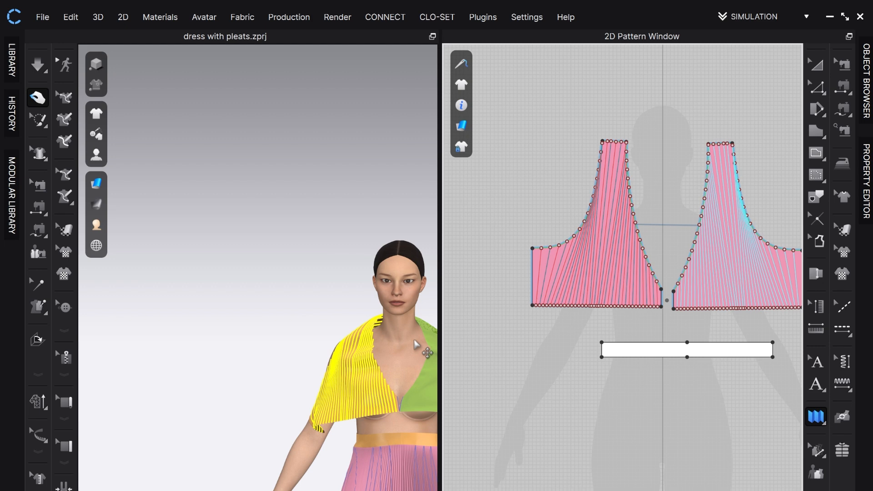
Sew the two center-front edges of the bodice together and simulate the pleated bodice on the avatar
key(n)
scroll(668, 304, up, 5)
click(631, 255)
click(689, 260)
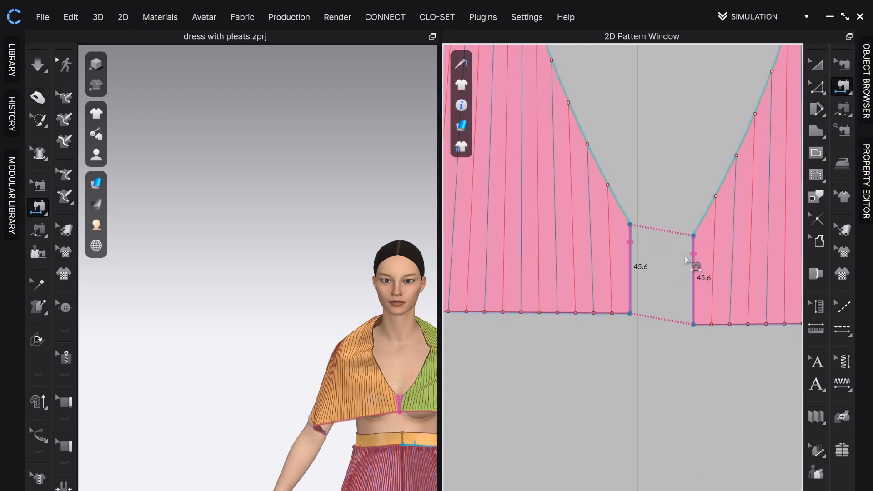
click(46, 57)
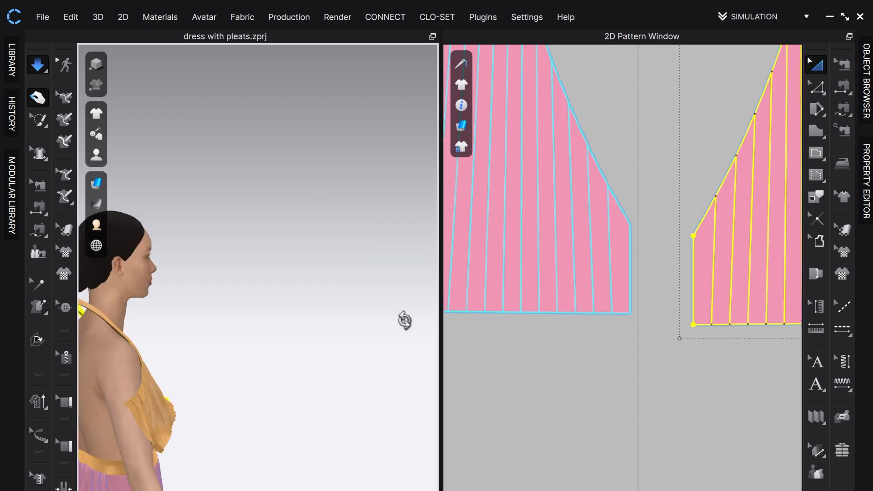
right_drag(405, 321, 435, 327)
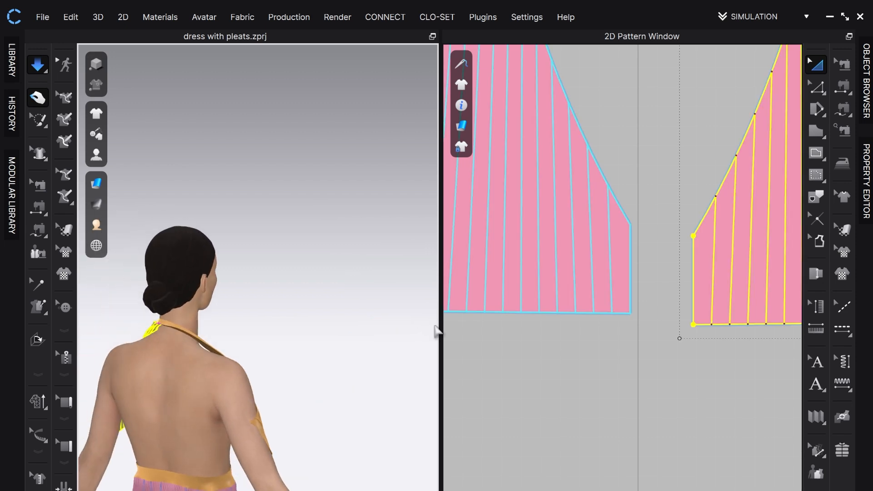
mouse_move(294, 326)
right_down()
mouse_move(261, 325)
mouse_move(298, 322)
right_up()
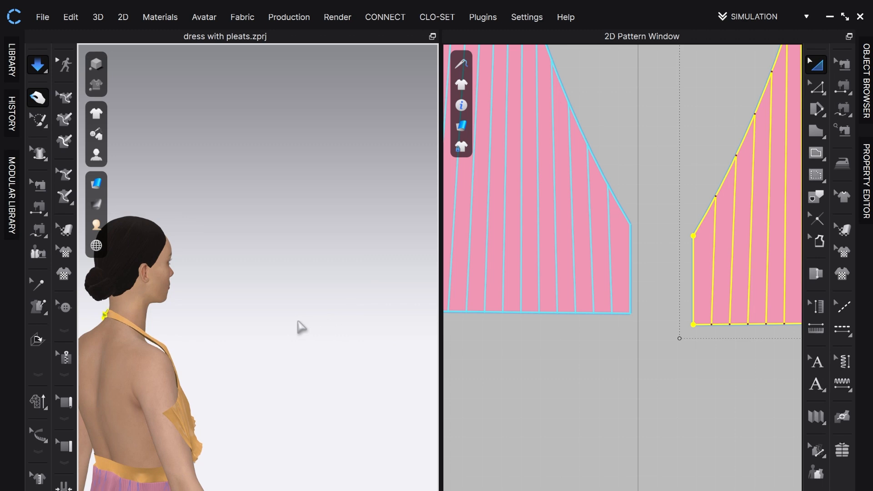
key(3)
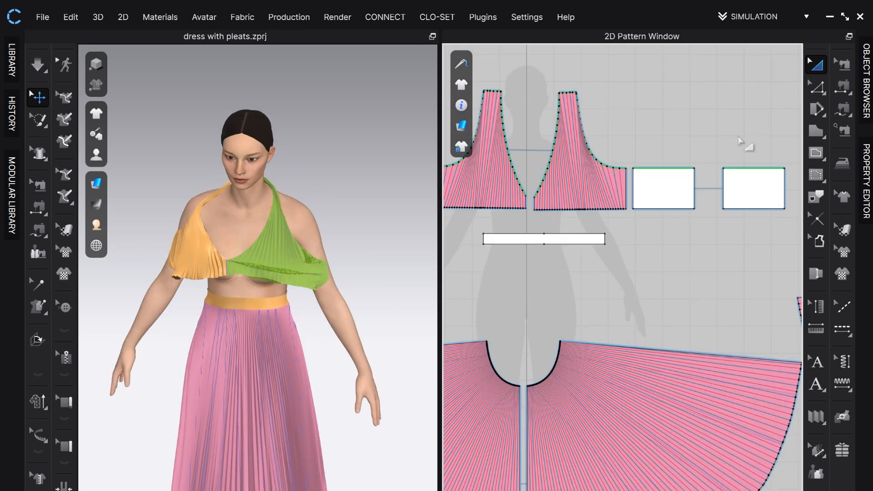
Distribute evenly spaced internal lines across the back bodice rectangles and sew the back bodice to the front bodice's side edge
scroll(780, 166, up, 3)
key(z)
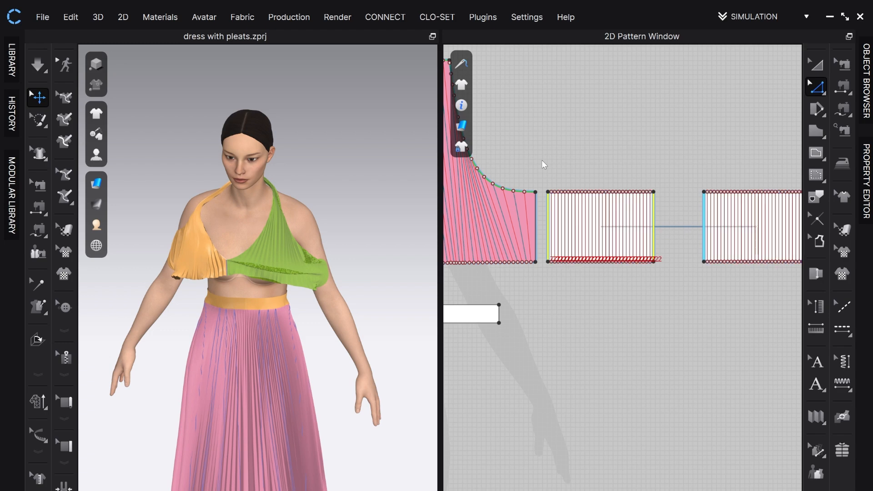
key(n)
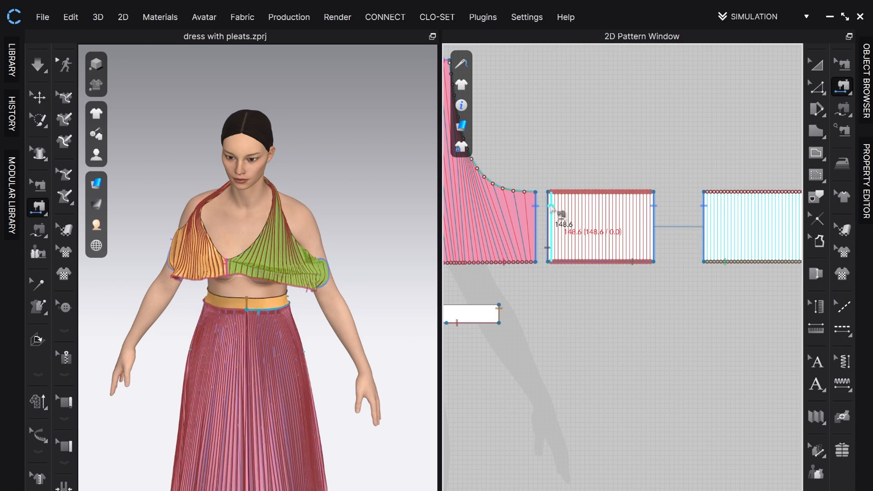
click(843, 67)
click(543, 223)
right_drag(413, 267, 252, 218)
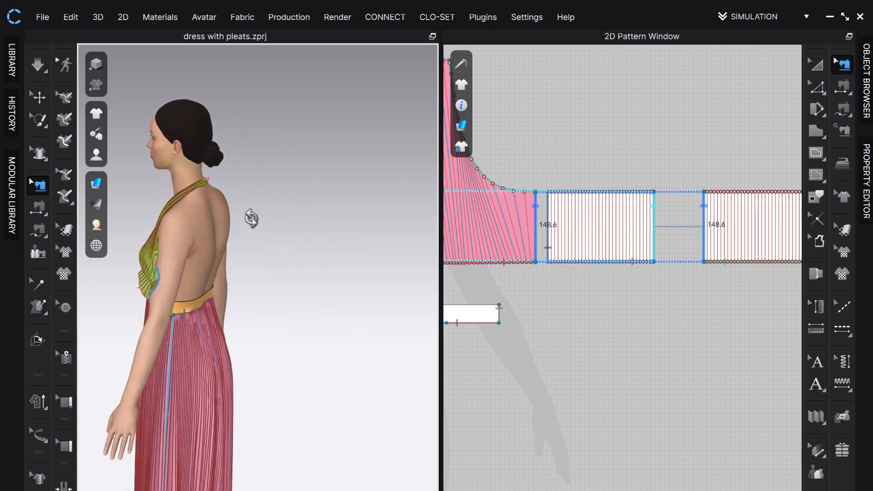
Examine the internal lines near the edges of the back bodice rectangles and the bodice's fit from the side
key(a)
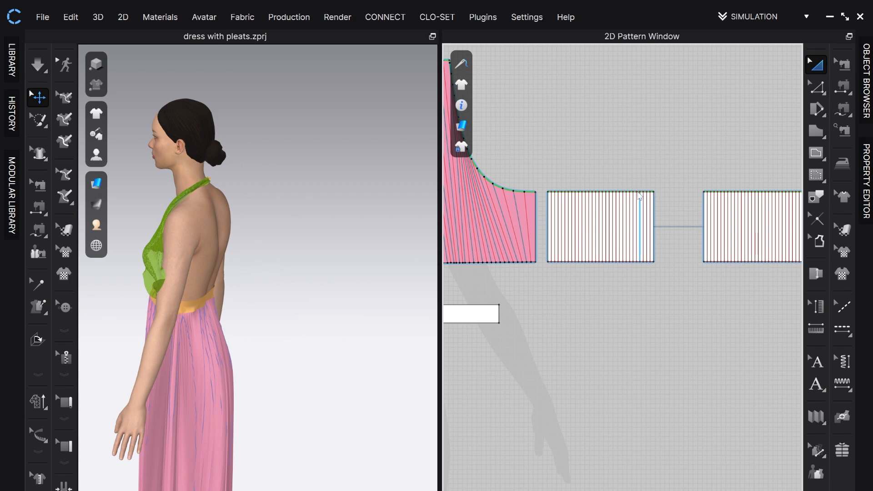
click(640, 198)
scroll(622, 231, up, 5)
click(678, 144)
click(670, 147)
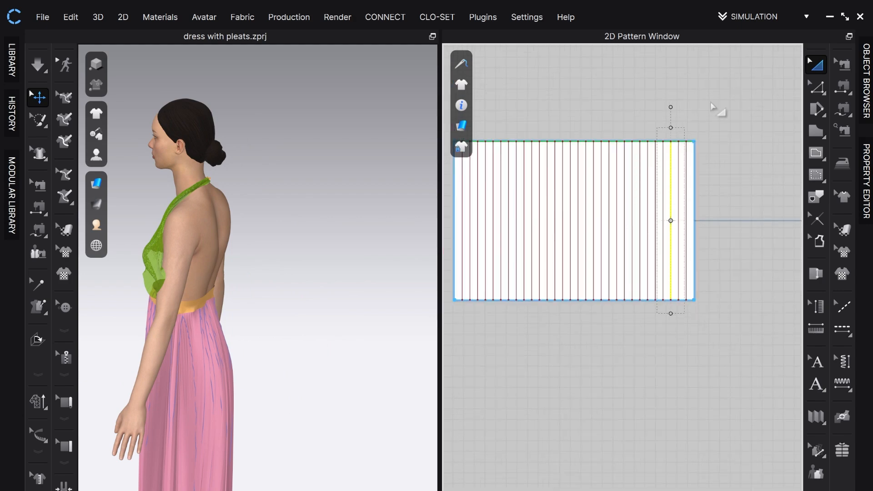
scroll(737, 93, up, 8)
scroll(527, 173, down, 7)
click(710, 236)
right_drag(364, 175, 345, 160)
scroll(581, 164, down, 8)
click(585, 158)
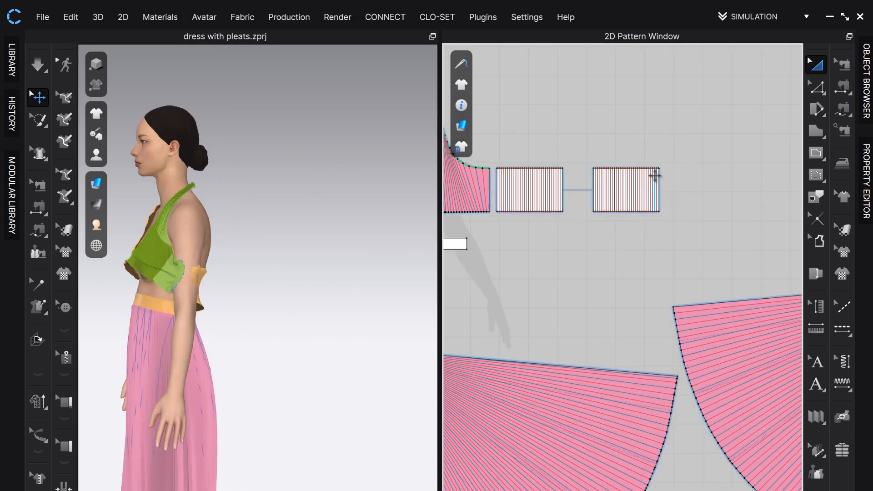
Turn off Fold Rendering for all internal lines of the back bodice rectangle and simulate the garment
scroll(631, 236, up, 6)
click(682, 157)
click(697, 158)
drag(670, 145, 684, 313)
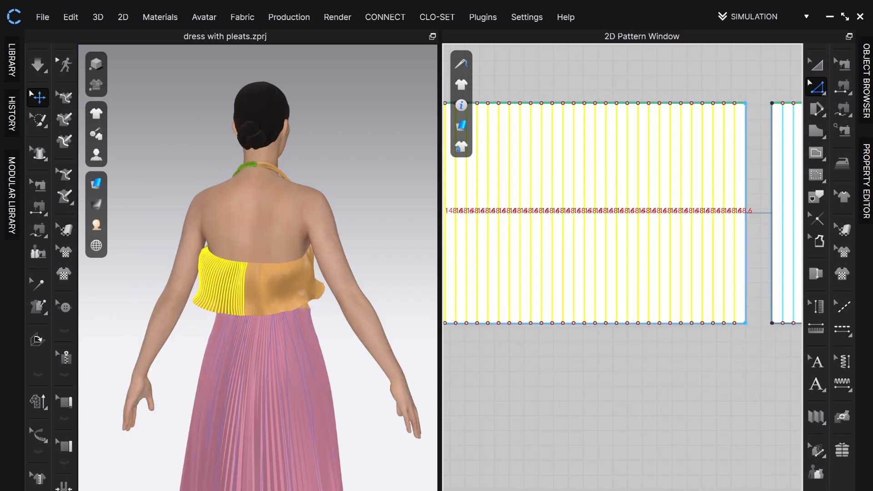
click(867, 210)
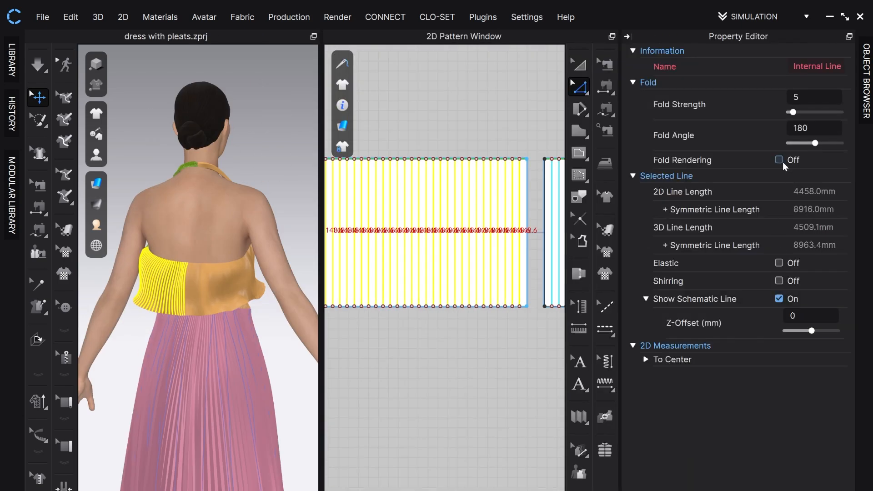
click(38, 65)
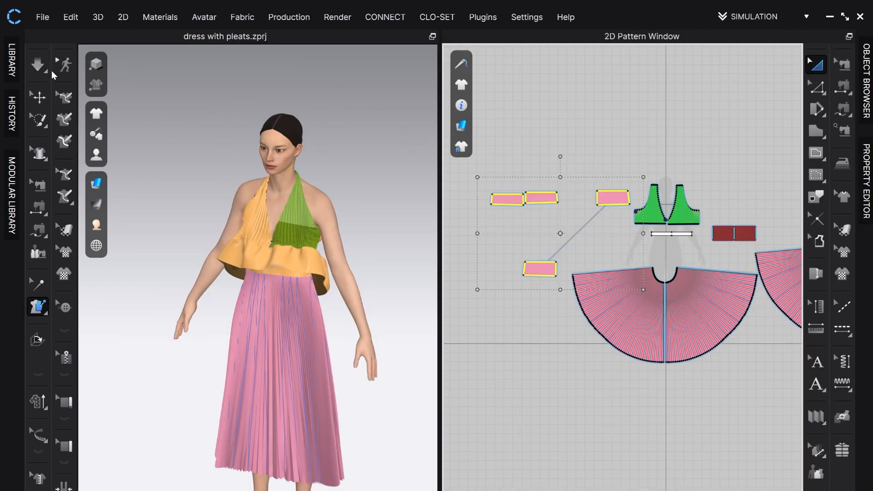
Simulate the peplum rectangles and distribute 30 internal lines between the side edges of the symmetric peplum pieces
click(38, 65)
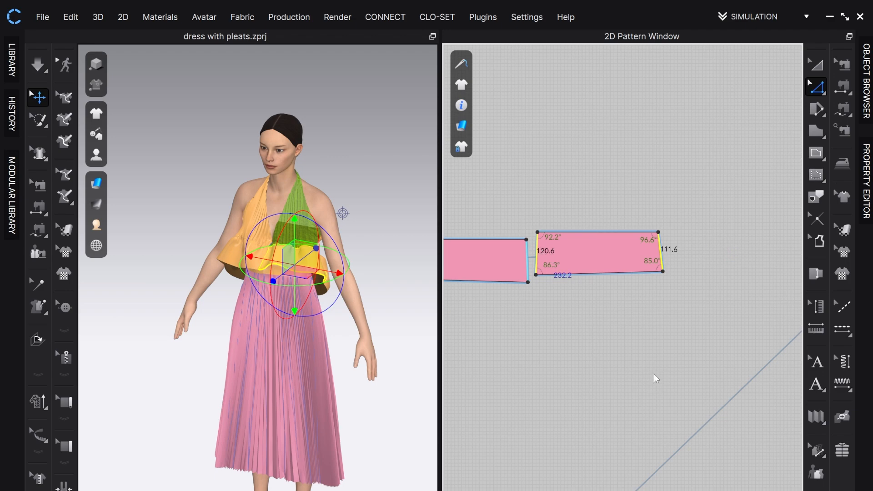
click(655, 375)
text(30)
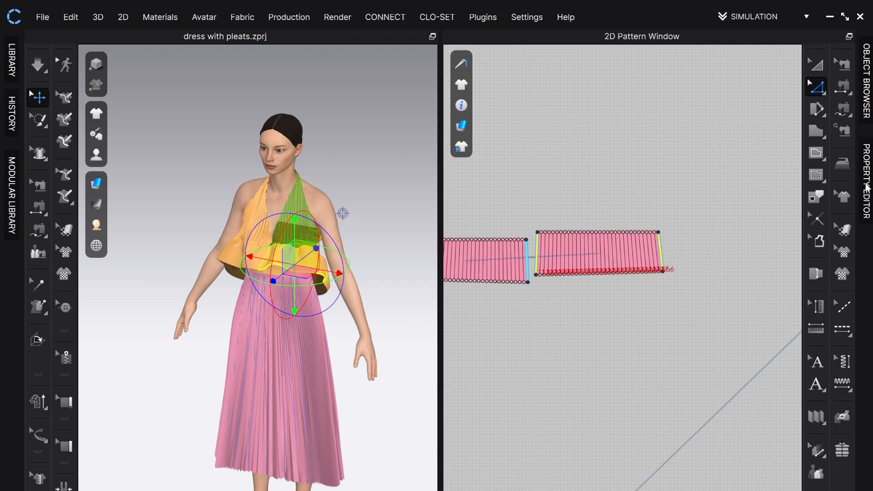
click(867, 193)
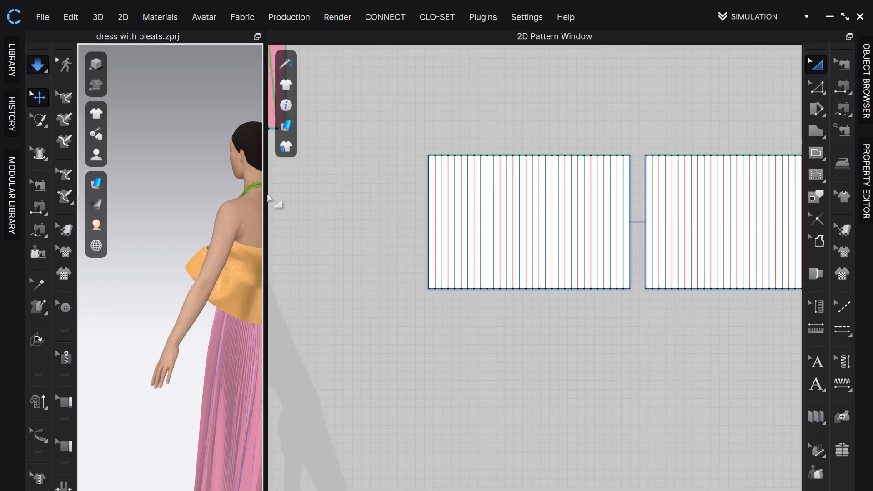
Examine the draped halter bodice and peplum on the avatar together with the layout of all pattern pieces
drag(268, 202, 498, 249)
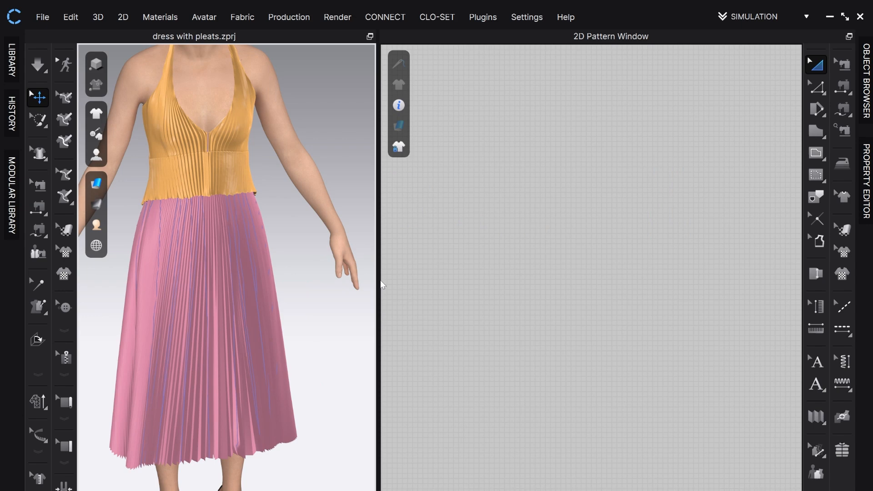
scroll(308, 189, down, 6)
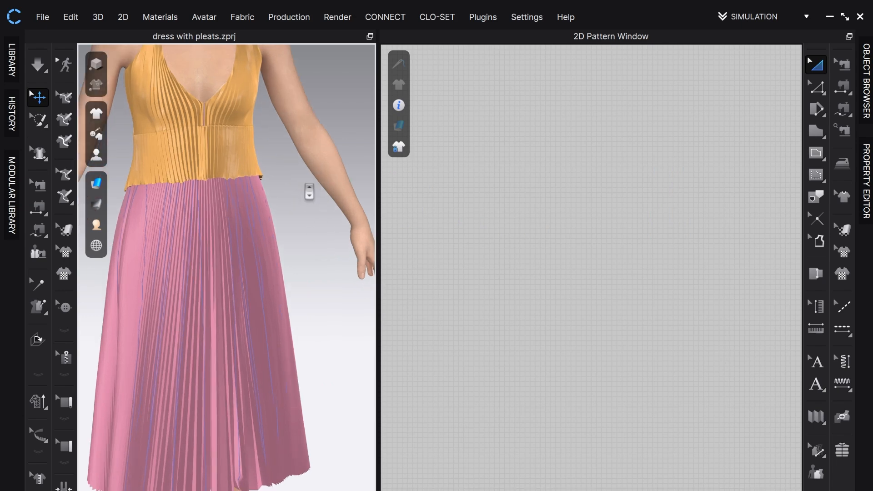
scroll(624, 282, down, 6)
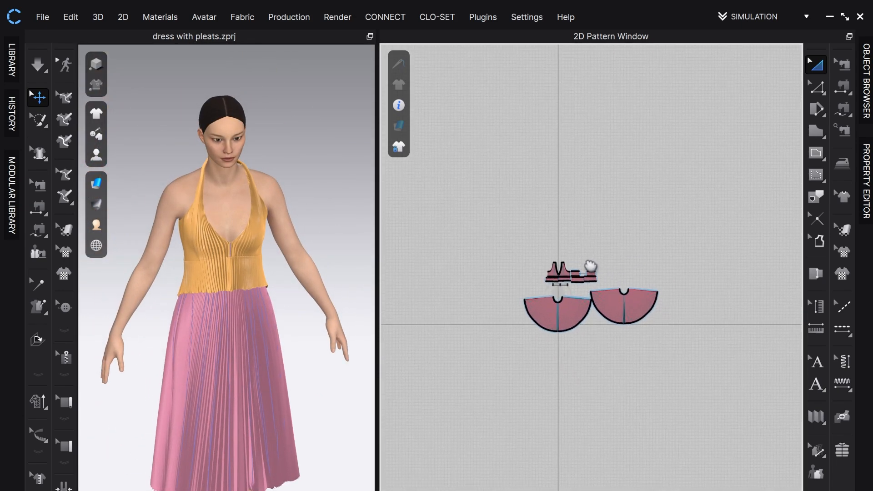
scroll(623, 255, up, 6)
right_drag(568, 343, 557, 232)
scroll(648, 179, down, 4)
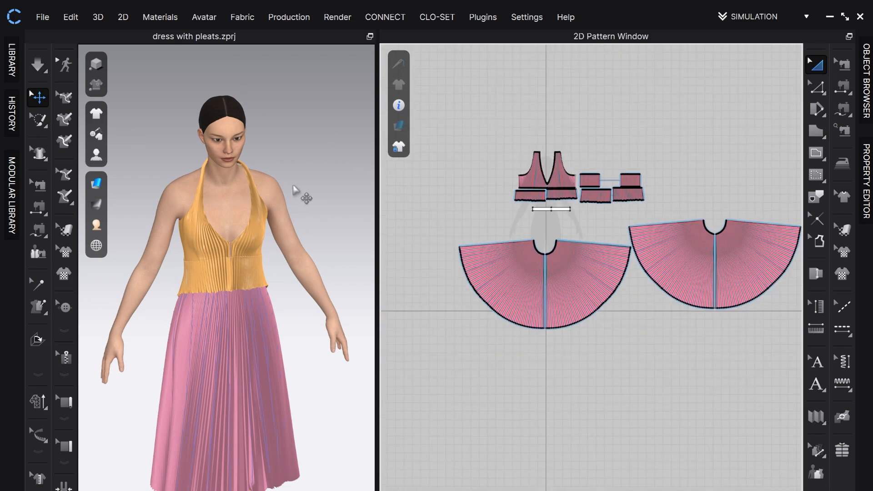
right_drag(302, 191, 3, 163)
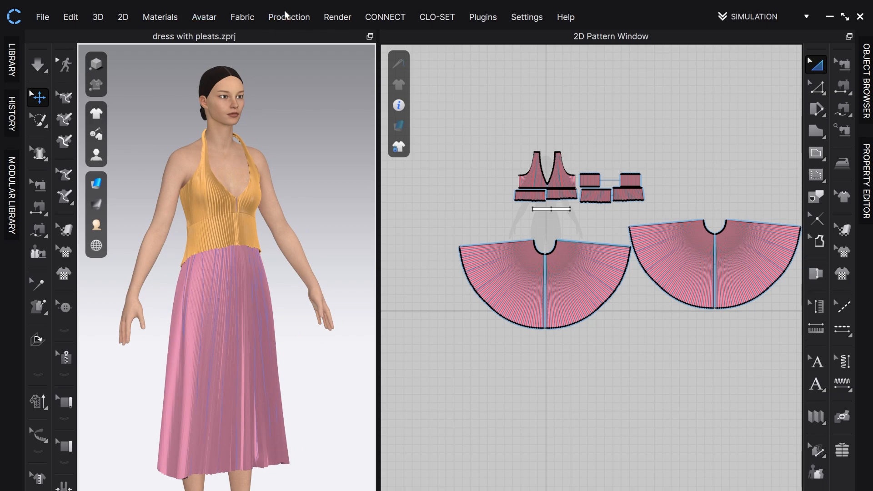
Preview the dress in the render window and review the geometry properties of the front bodice panels
click(337, 17)
click(332, 31)
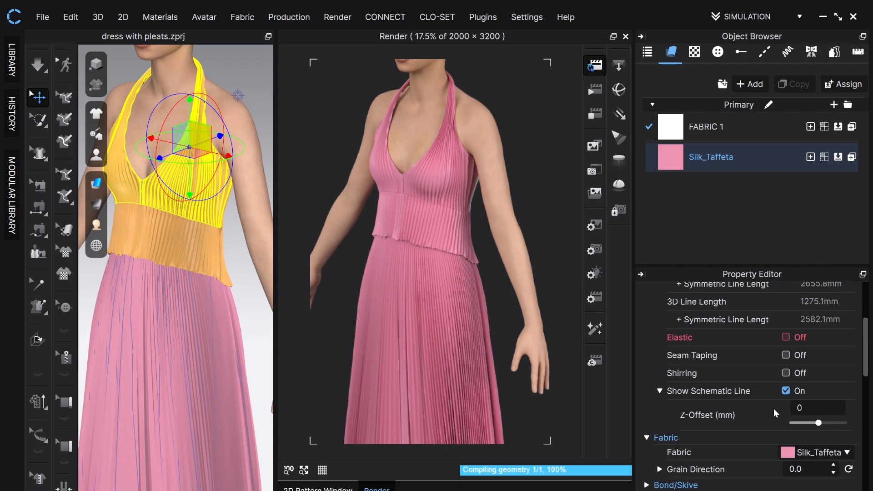
scroll(776, 411, down, 6)
scroll(776, 412, down, 3)
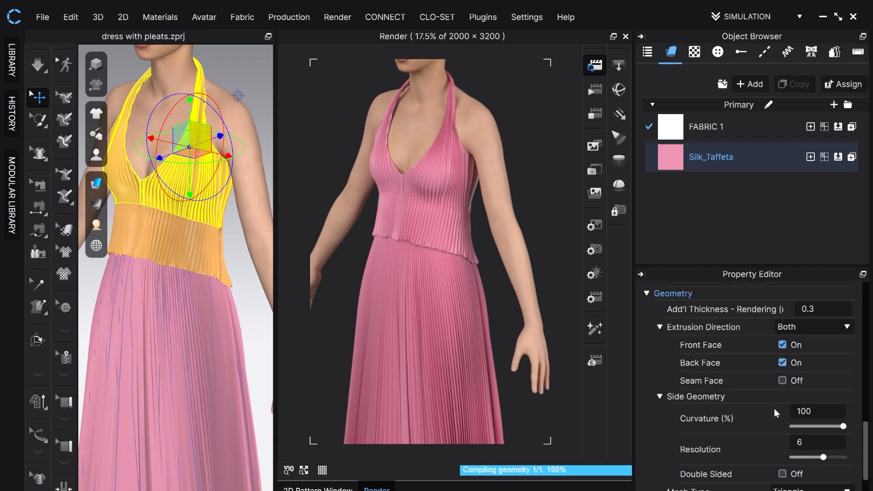
click(627, 36)
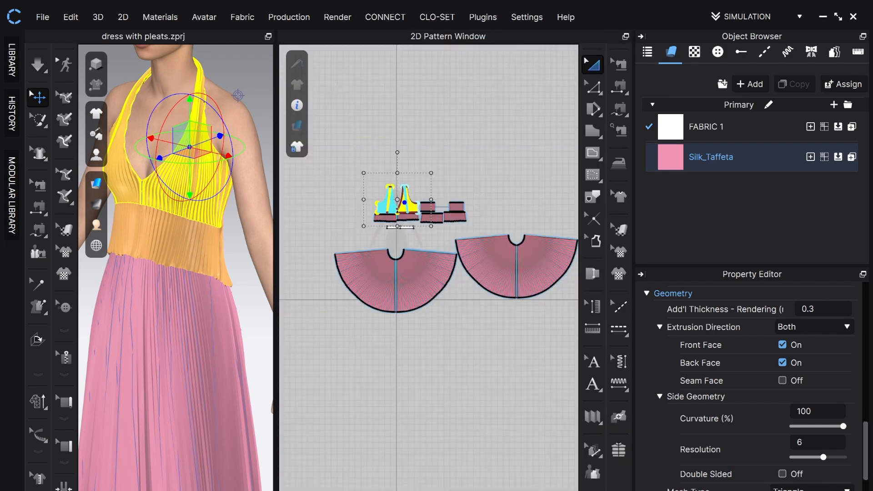
Turn on Elastic for the front bodice neckline edges with strength 10 and ratio 94
scroll(400, 196, up, 5)
scroll(385, 225, down, 2)
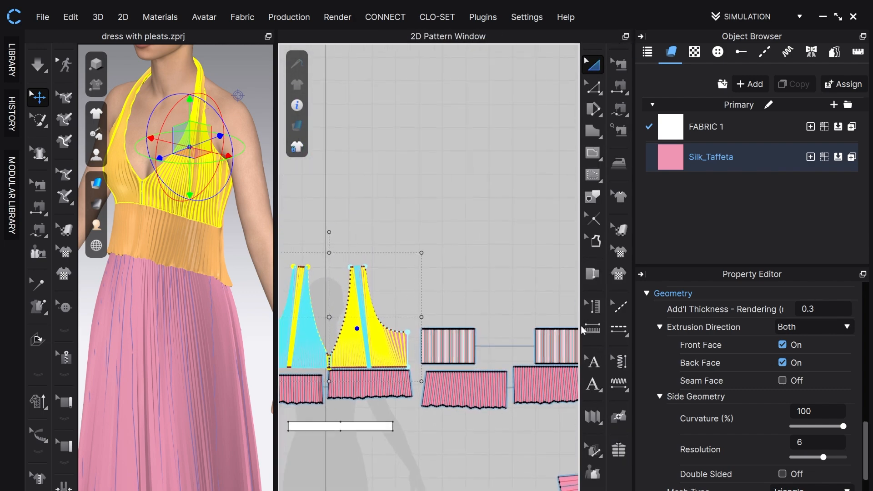
scroll(381, 234, up, 3)
click(594, 86)
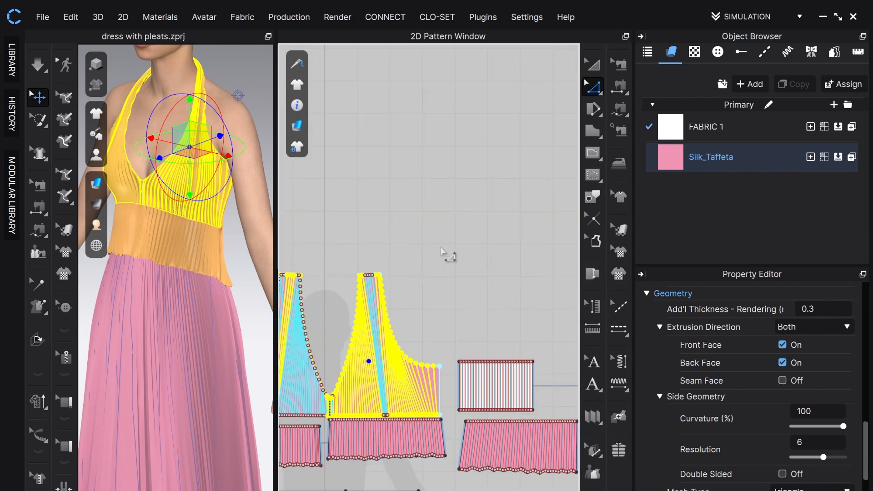
middle_drag(441, 248, 524, 185)
scroll(500, 198, up, 5)
click(477, 226)
middle_drag(447, 303, 551, 152)
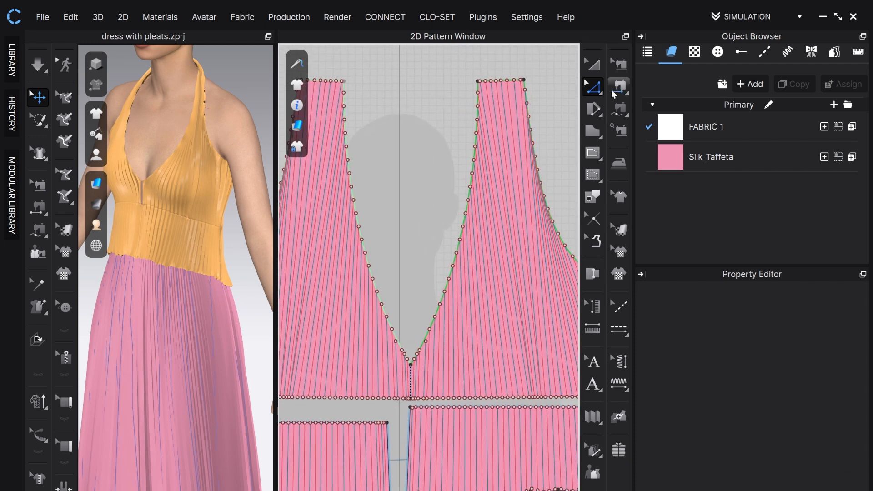
click(599, 93)
click(462, 279)
scroll(462, 279, up, 5)
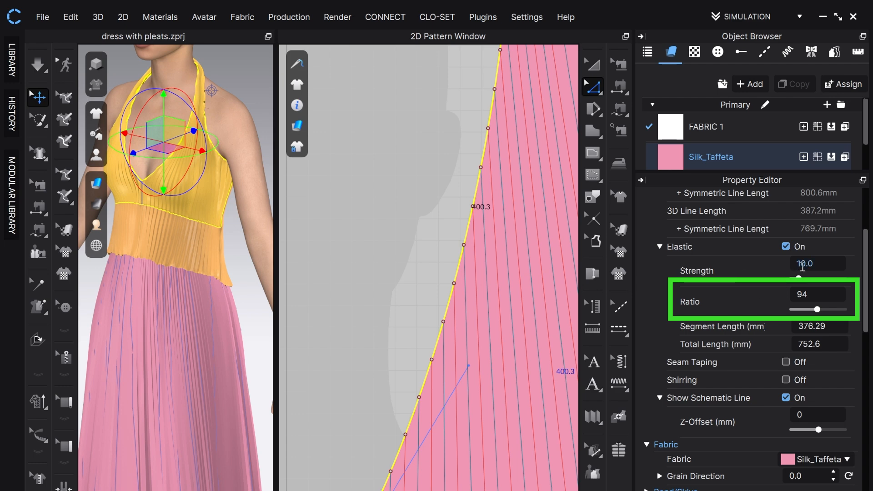
click(377, 227)
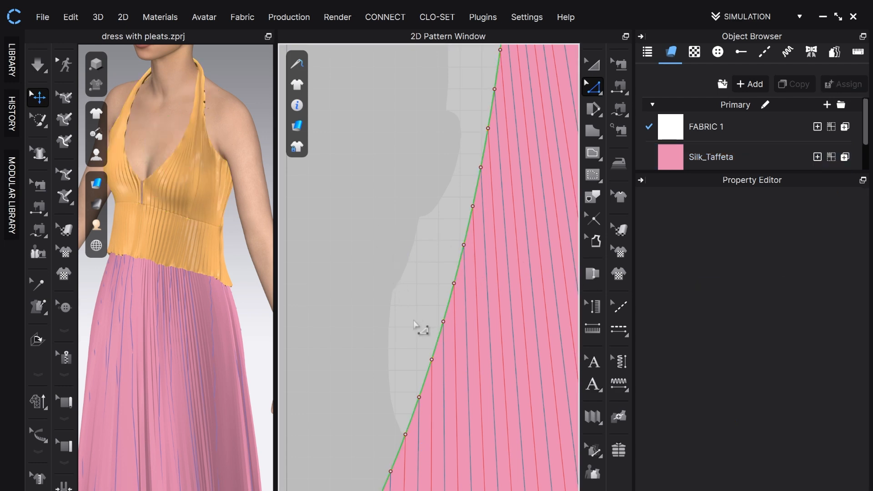
Add unevenly spaced points along the lower edge of the narrow white strip below the peplum pieces
scroll(387, 324, up, 2)
scroll(387, 323, down, 8)
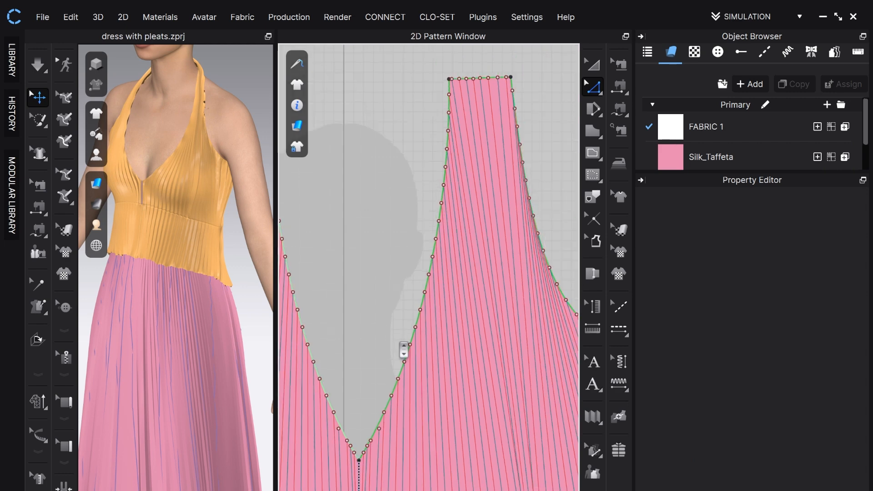
middle_drag(411, 246, 420, 177)
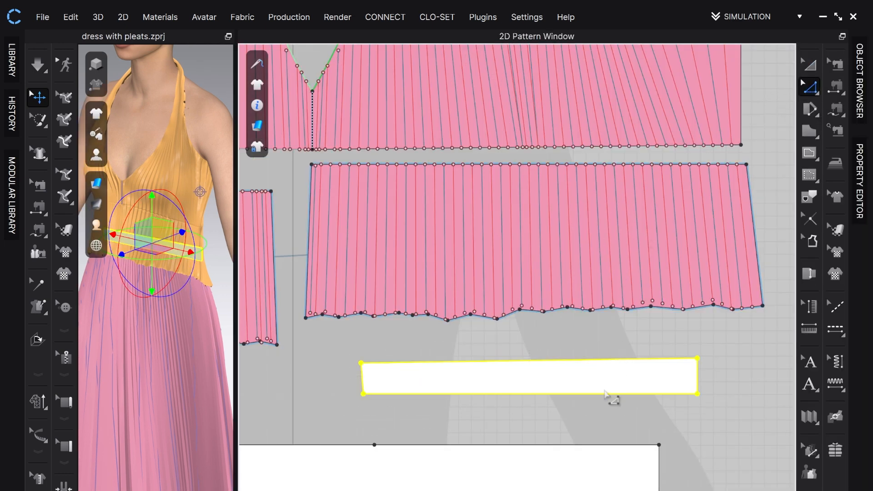
click(606, 394)
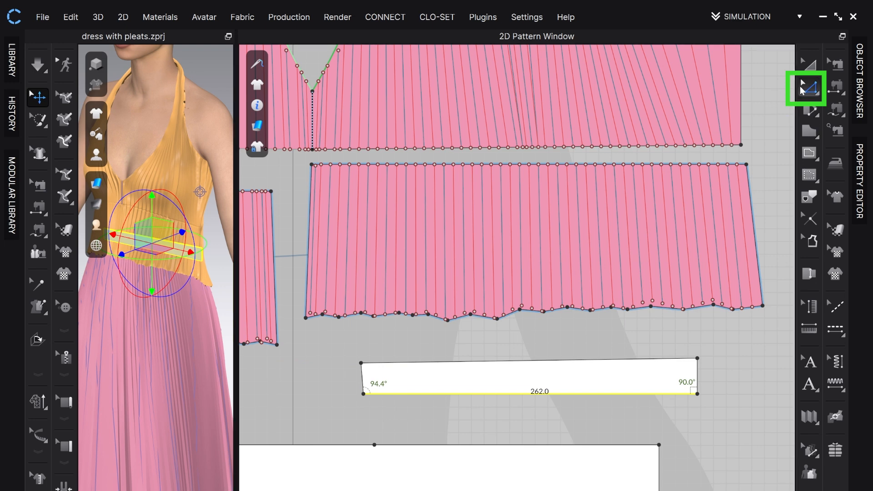
key(x)
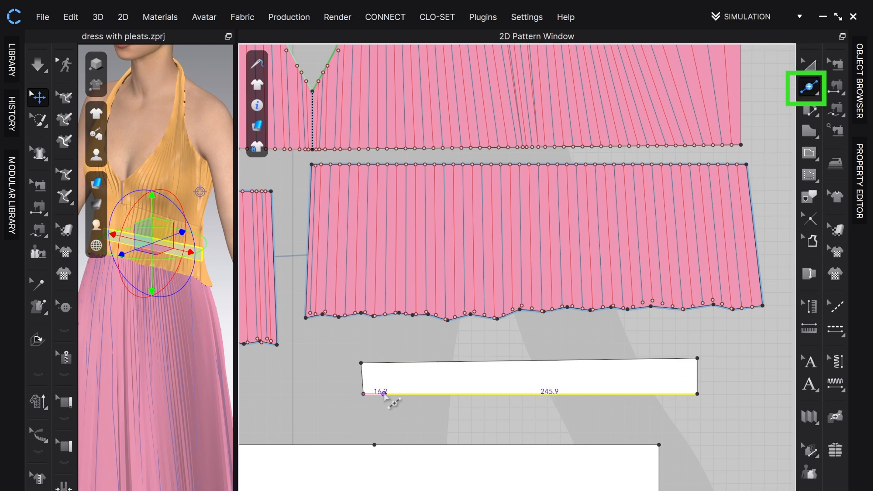
click(385, 395)
click(412, 394)
click(437, 395)
click(464, 394)
click(485, 394)
click(509, 395)
click(540, 395)
click(589, 394)
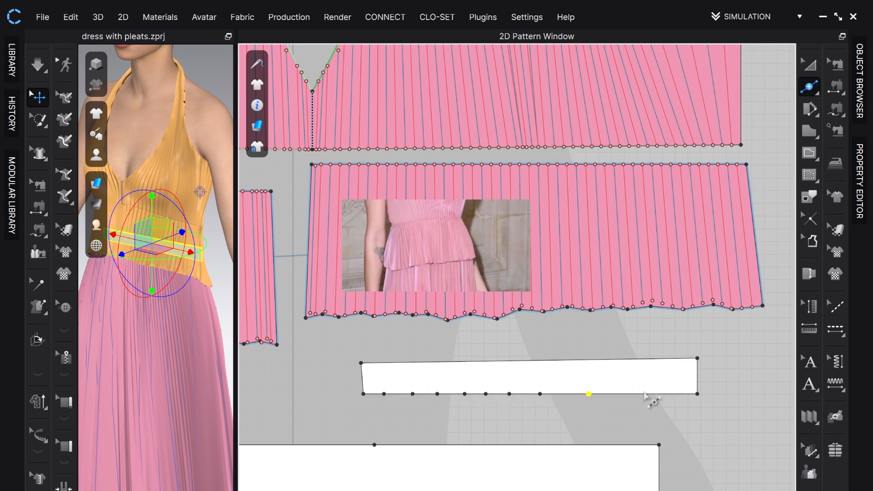
Raise several of the added points slightly to give the white strip a jagged, uneven hem
key(v)
drag(385, 394, 386, 390)
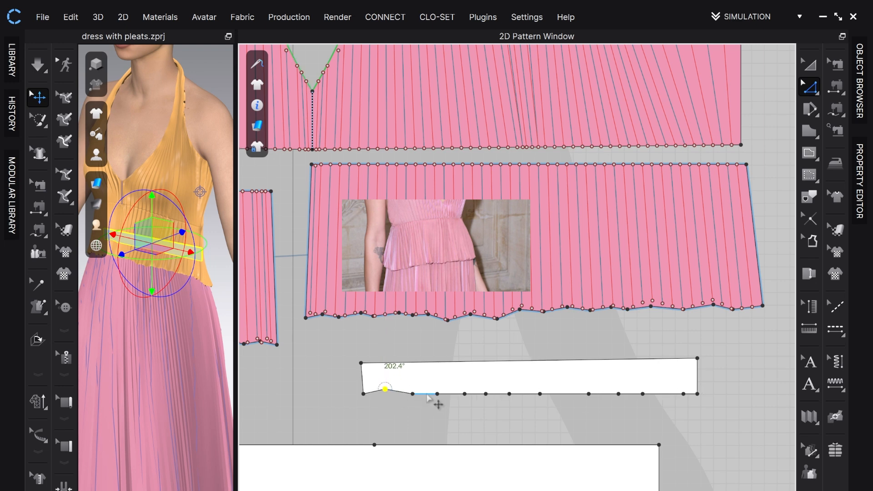
drag(437, 395, 544, 390)
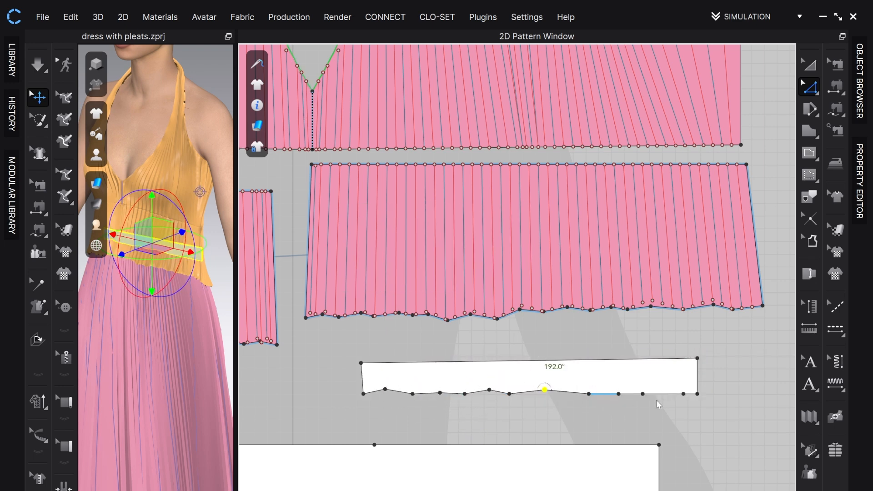
mouse_move(619, 394)
mouse_down()
mouse_move(625, 402)
mouse_move(621, 390)
mouse_up()
Examine the uneven peplum hem on the avatar close up from the front
click(261, 373)
middle_drag(262, 373, 350, 363)
drag(236, 289, 525, 291)
click(688, 320)
key(2)
scroll(347, 291, up, 2)
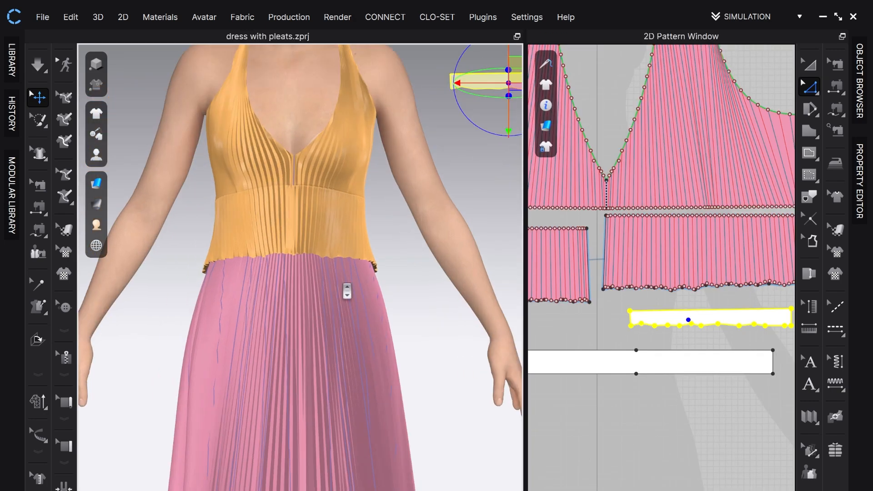
scroll(347, 291, up, 2)
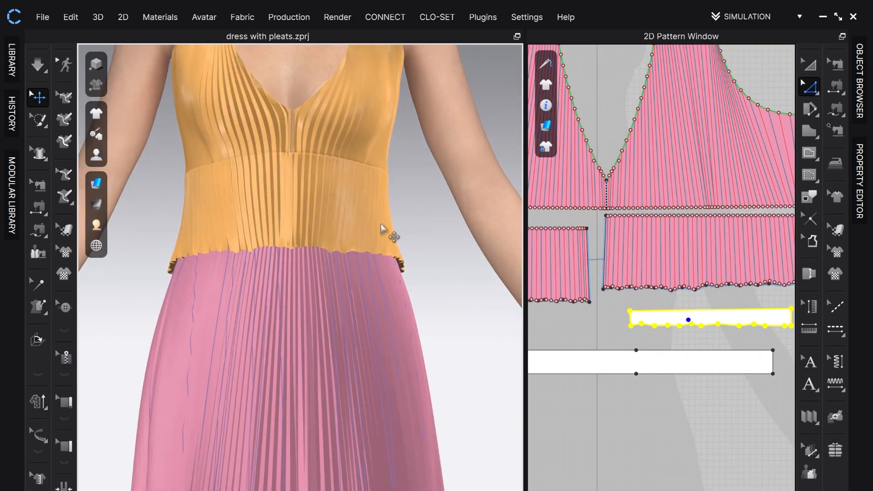
click(214, 254)
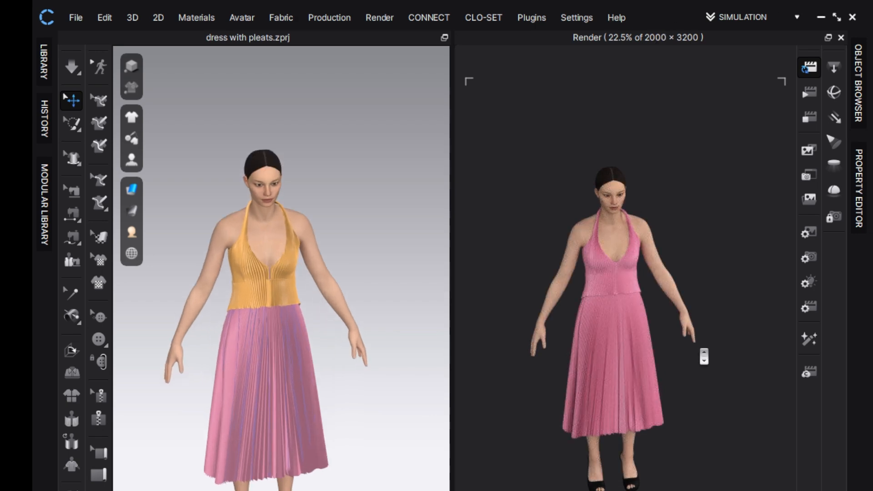
Inspect the rendered dress close up from the front and at an angle, checking the pleats and peplum hem
scroll(698, 351, up, 5)
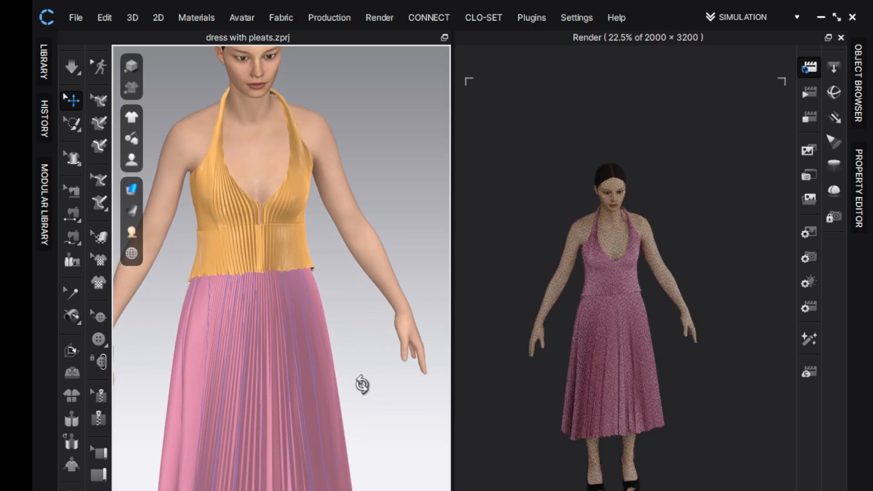
scroll(291, 341, up, 3)
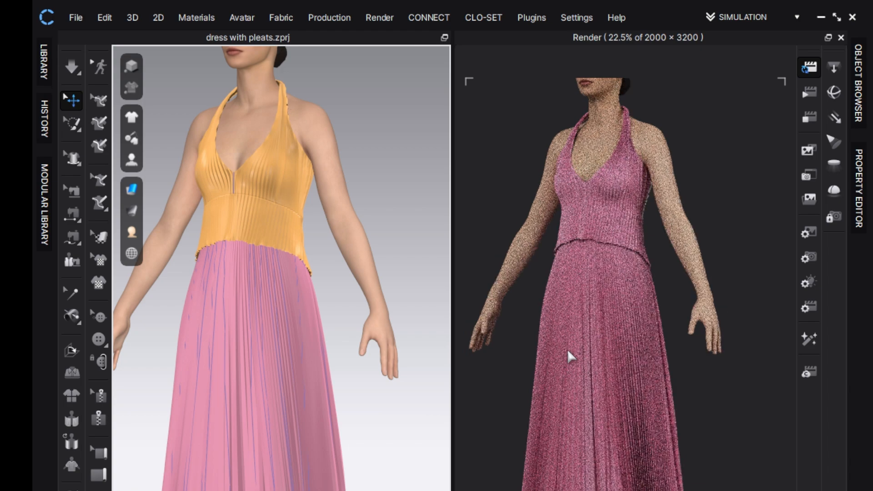
scroll(601, 385, down, 3)
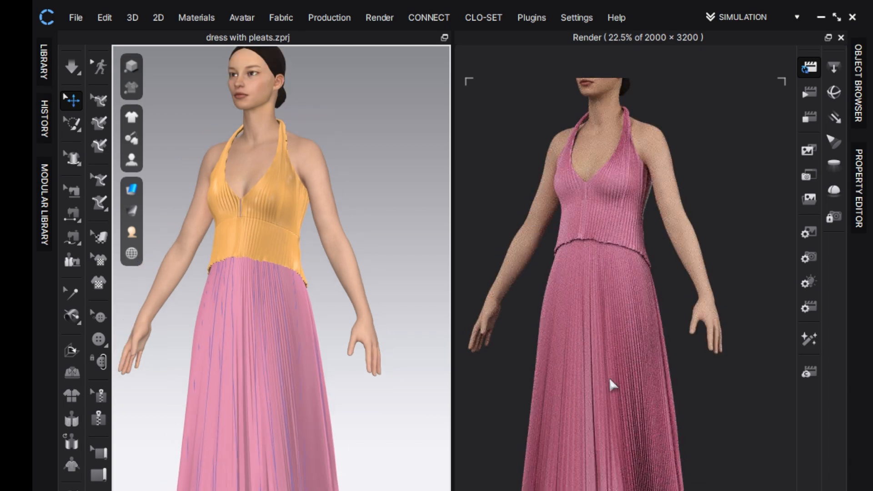
scroll(608, 380, up, 3)
scroll(604, 374, up, 2)
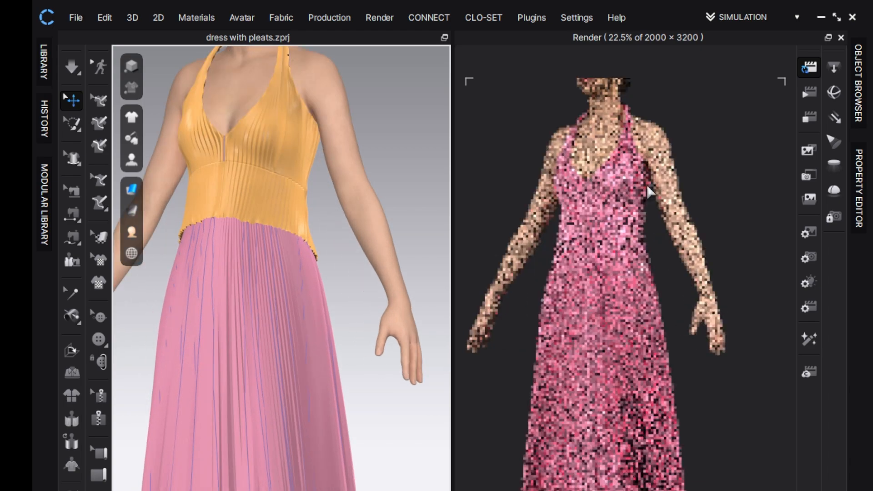